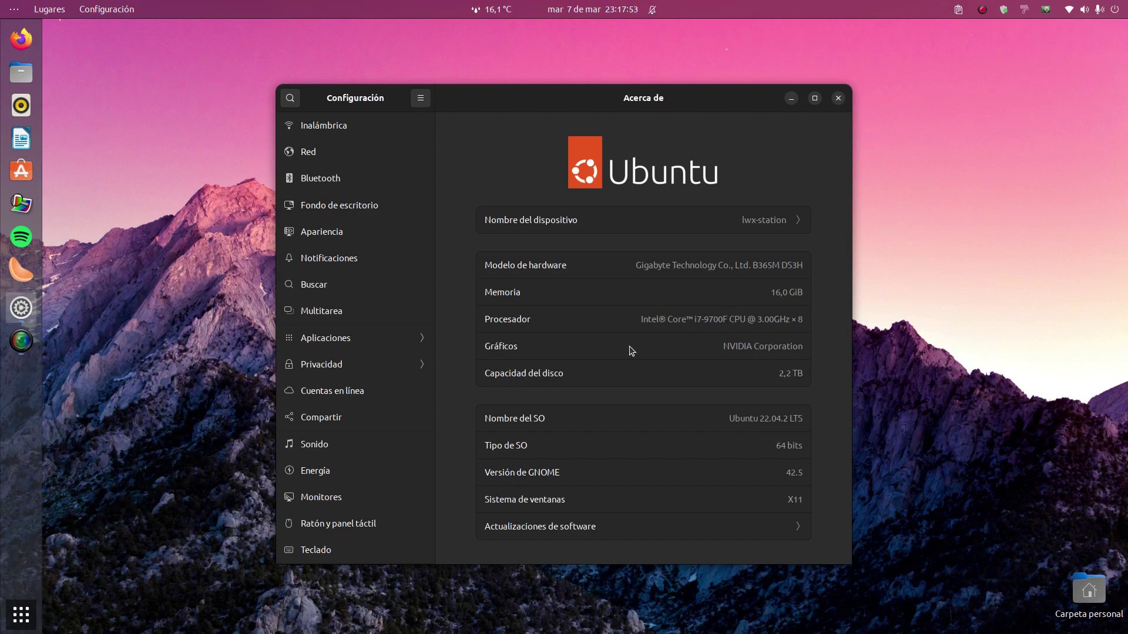
Look through the system settings categories and close the settings window.
{"action": "scroll", "coordinate": [399, 362], "scroll_direction": "down", "scroll_amount": 5}
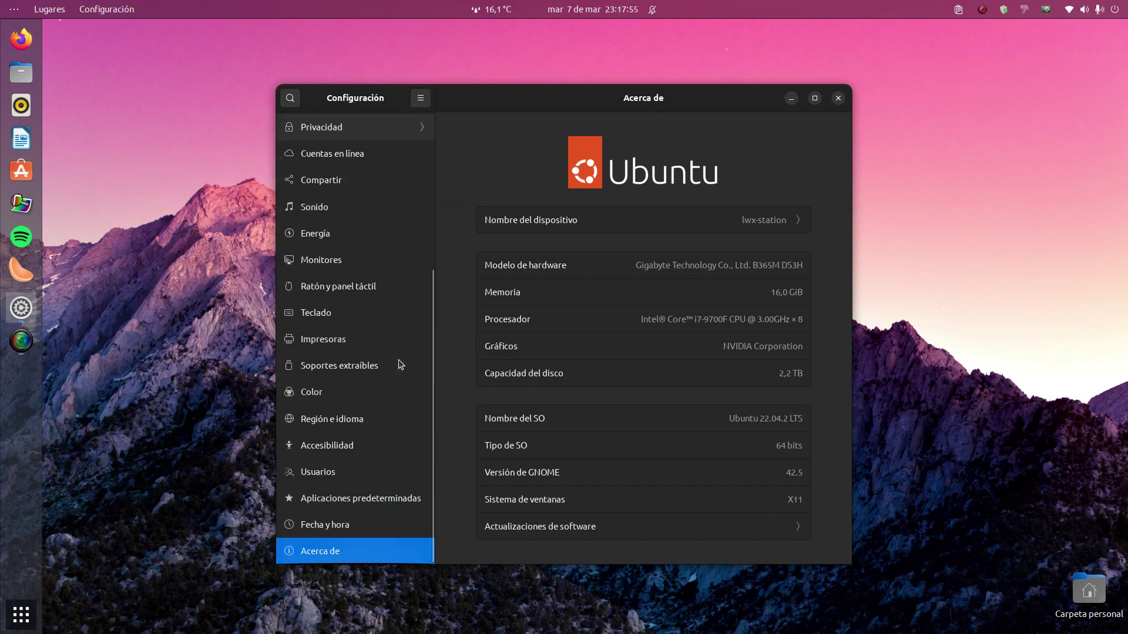
{"action": "scroll", "coordinate": [398, 359], "scroll_direction": "up", "scroll_amount": 5}
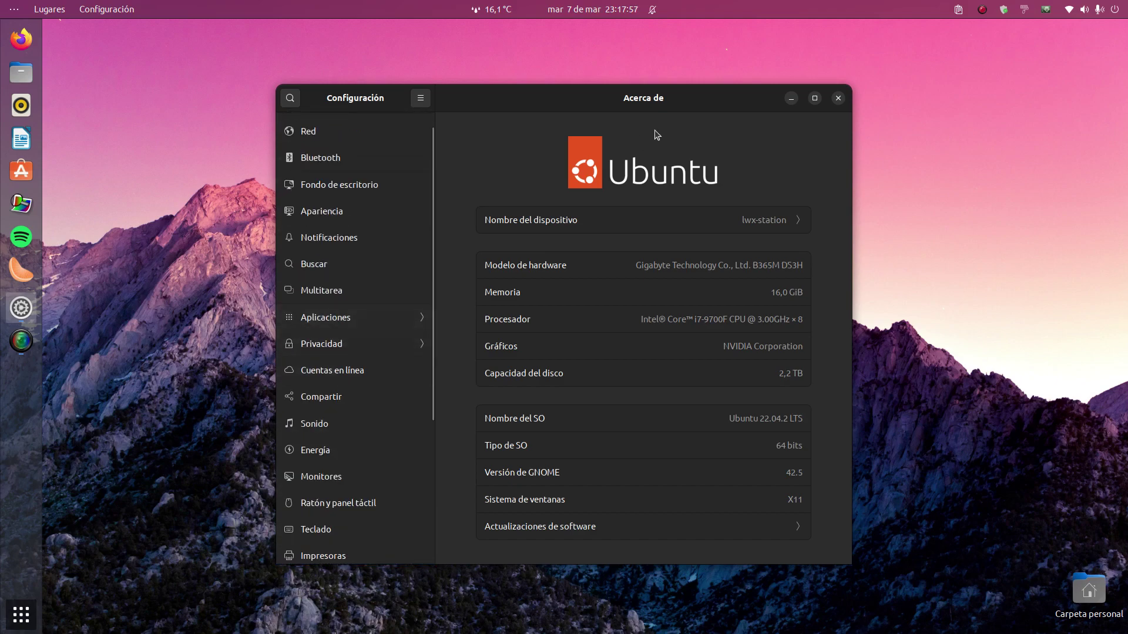
{"action": "left_click", "coordinate": [839, 99]}
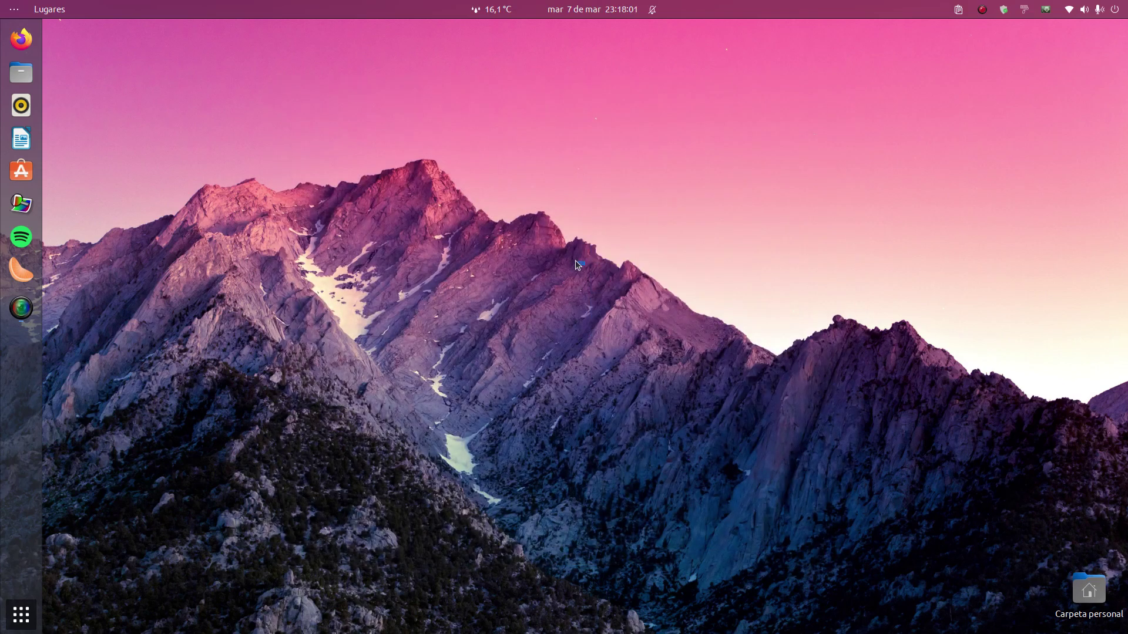
{"action": "left_click_drag", "start_coordinate": [417, 190], "coordinate": [385, 200]}
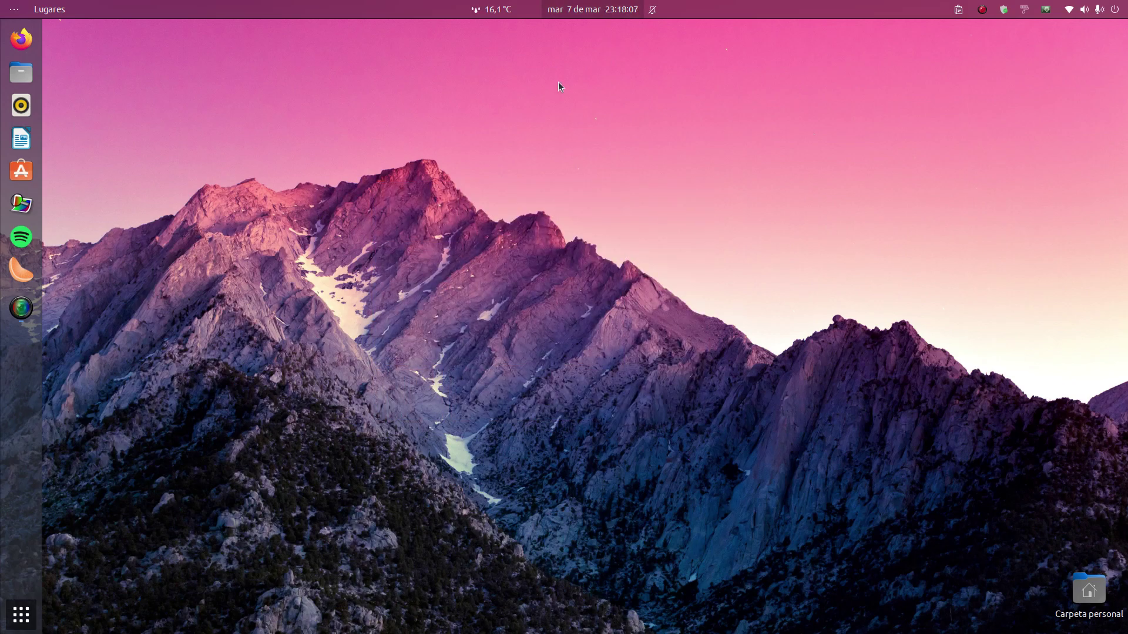
{"action": "left_click_drag", "start_coordinate": [435, 264], "coordinate": [602, 379]}
Search the system for "exte", open Gestor de extensiones, and try out the Coverflow Alt-Tab window switcher.
{"action": "key", "text": "super"}
{"action": "type", "text": "e"}
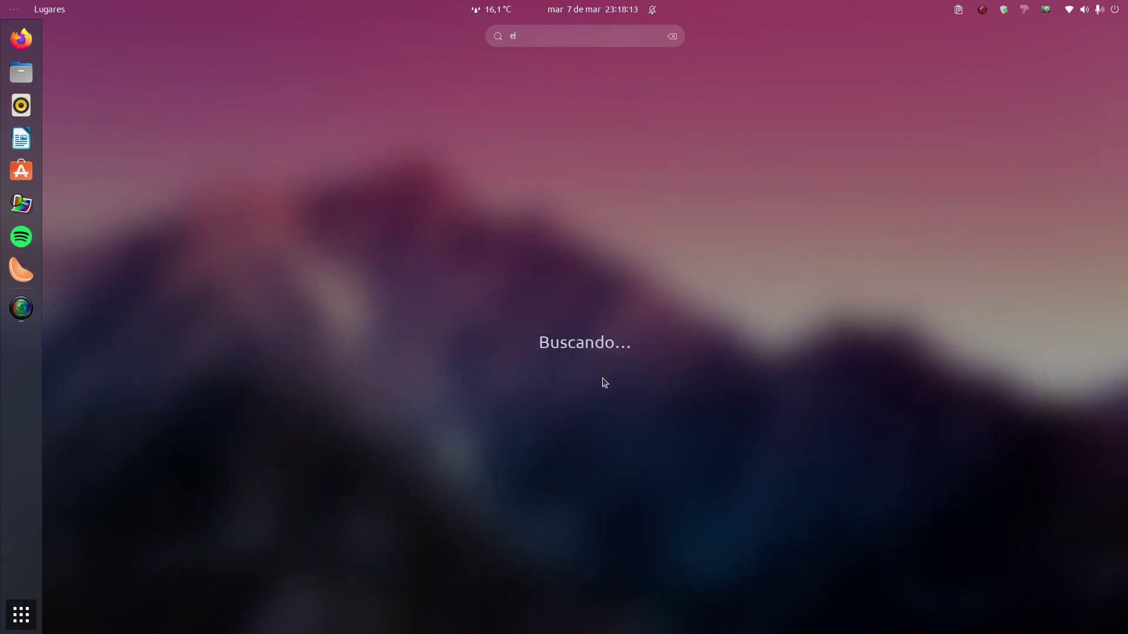
{"action": "type", "text": "extel"}
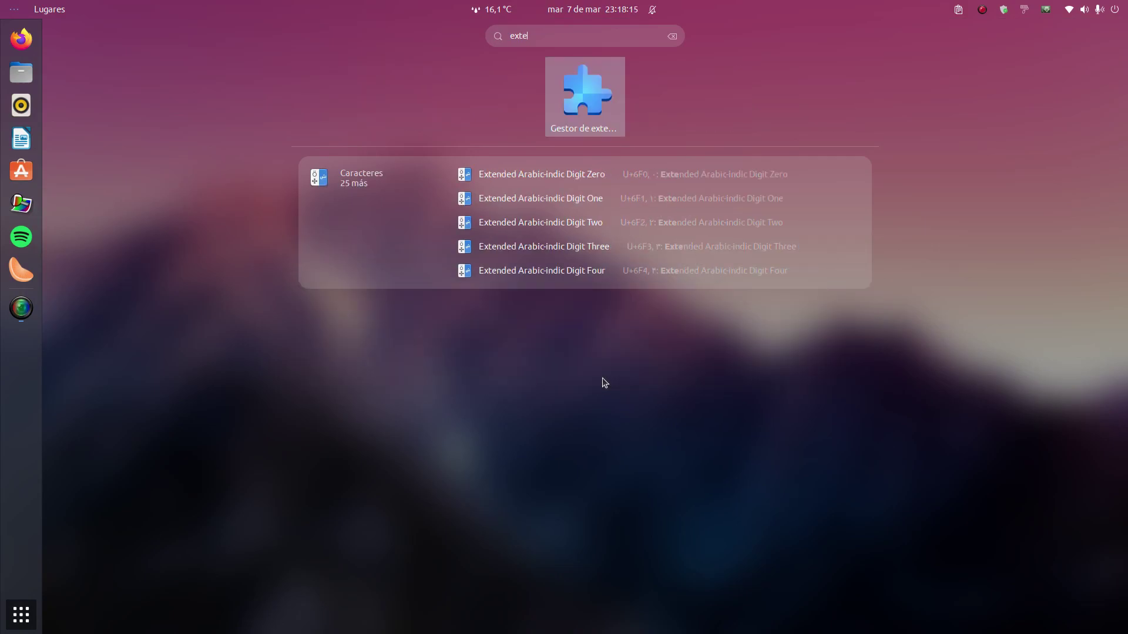
{"action": "left_click", "coordinate": [611, 107]}
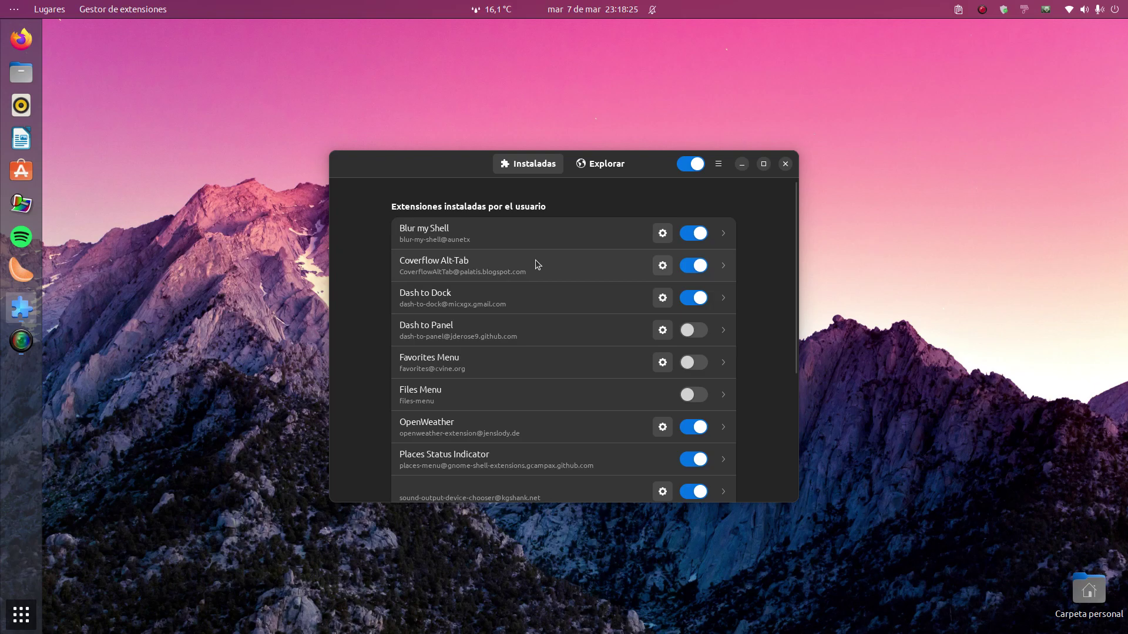
{"action": "key", "text": "alt+Tab"}
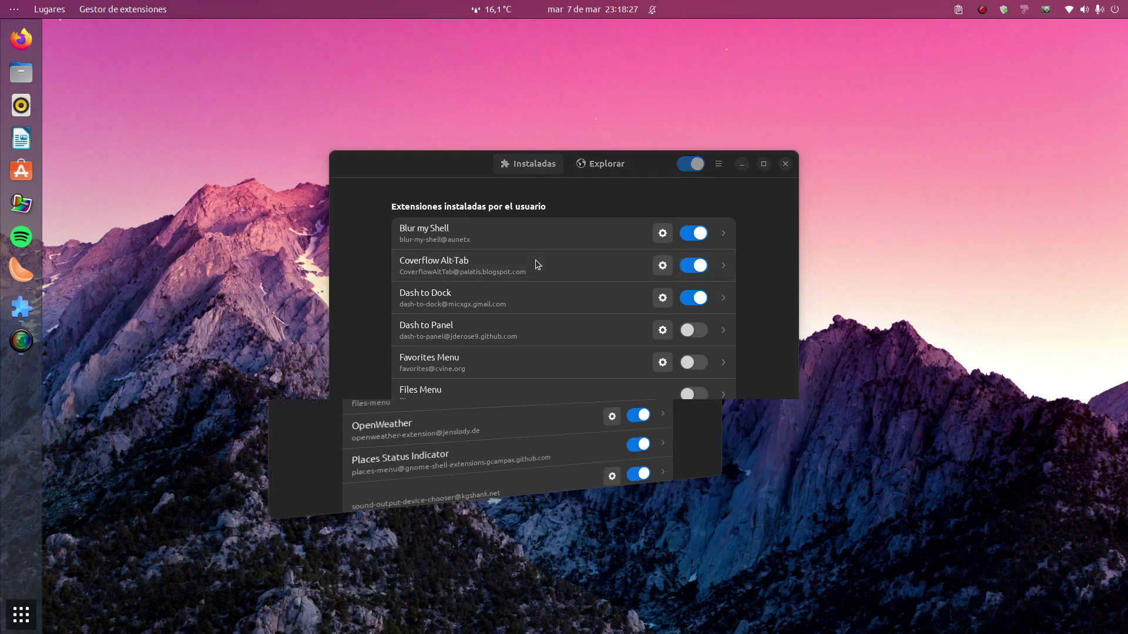
{"action": "key", "text": "alt+Tab"}
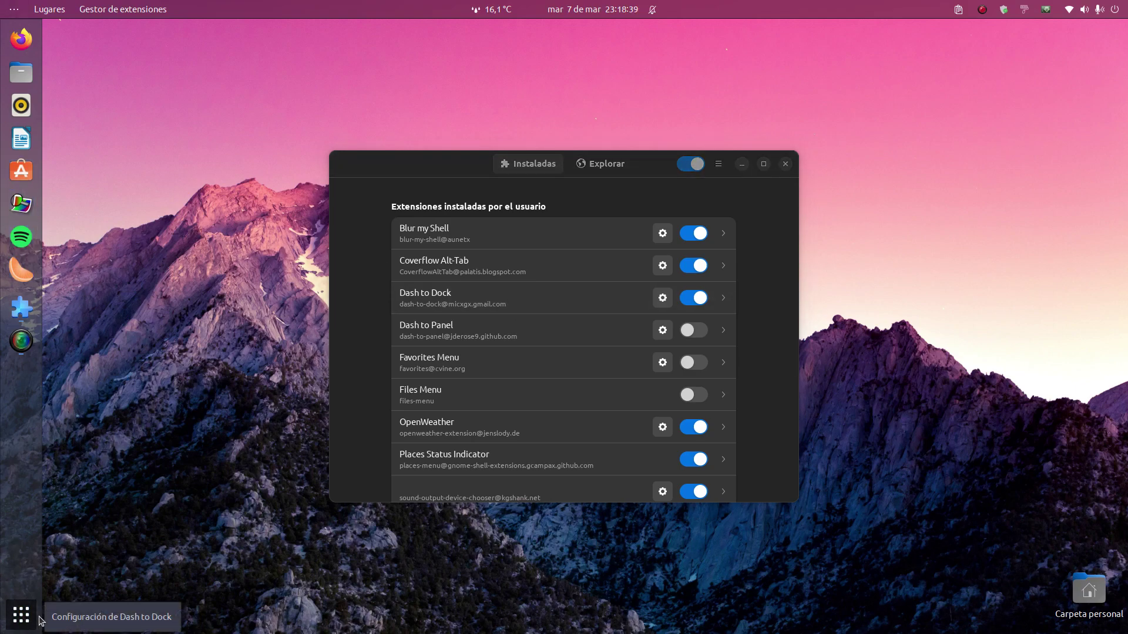
Look through the Dash to Dock settings, set the dock background opacity to 75%, and close the settings.
{"action": "left_click", "coordinate": [59, 617]}
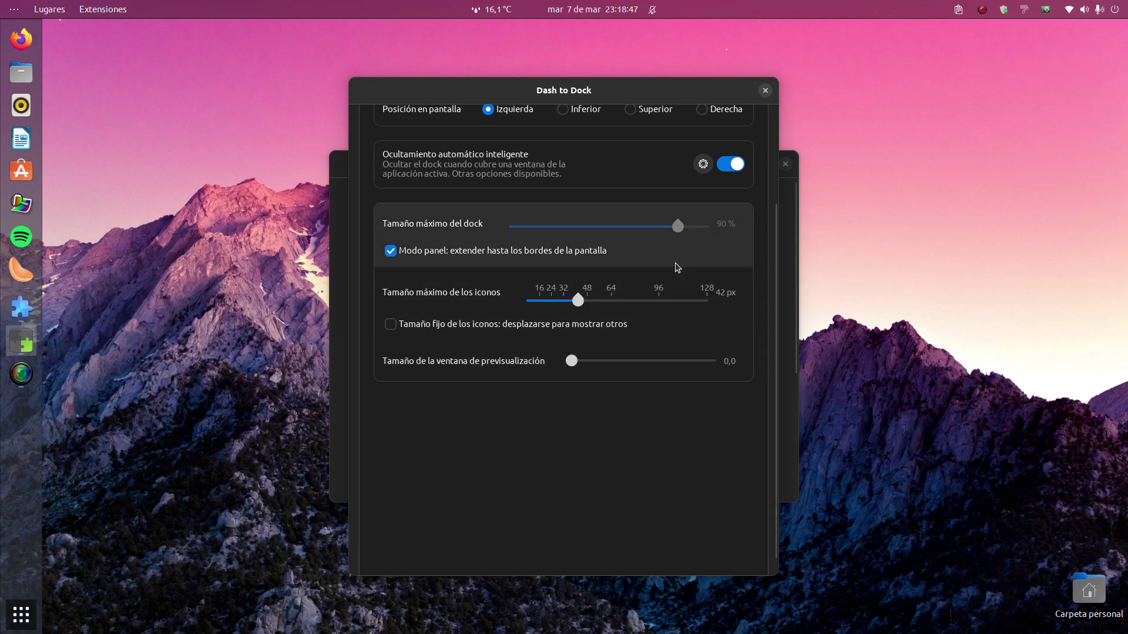
{"action": "scroll", "coordinate": [664, 269], "scroll_direction": "up", "scroll_amount": 3}
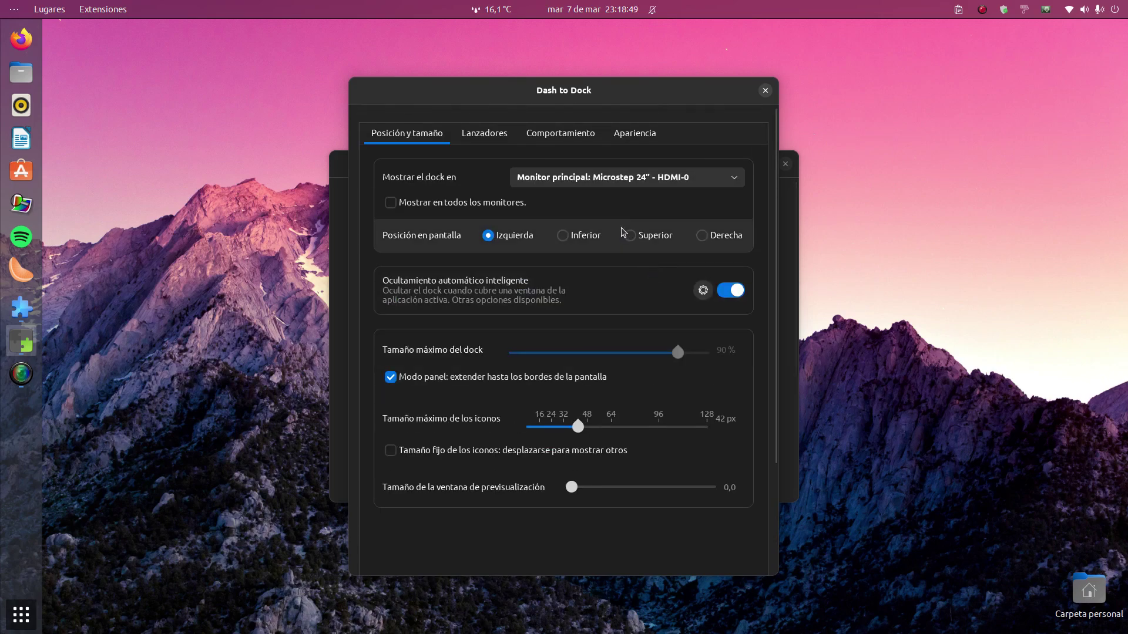
{"action": "left_click", "coordinate": [501, 139]}
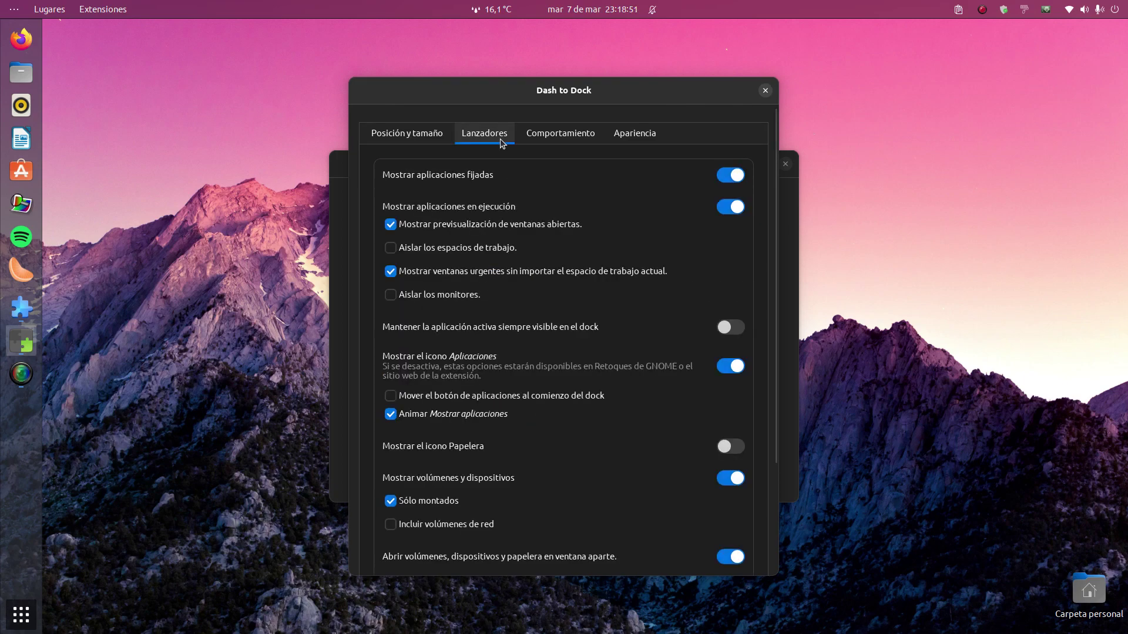
{"action": "left_click", "coordinate": [531, 141]}
{"action": "left_click", "coordinate": [662, 136]}
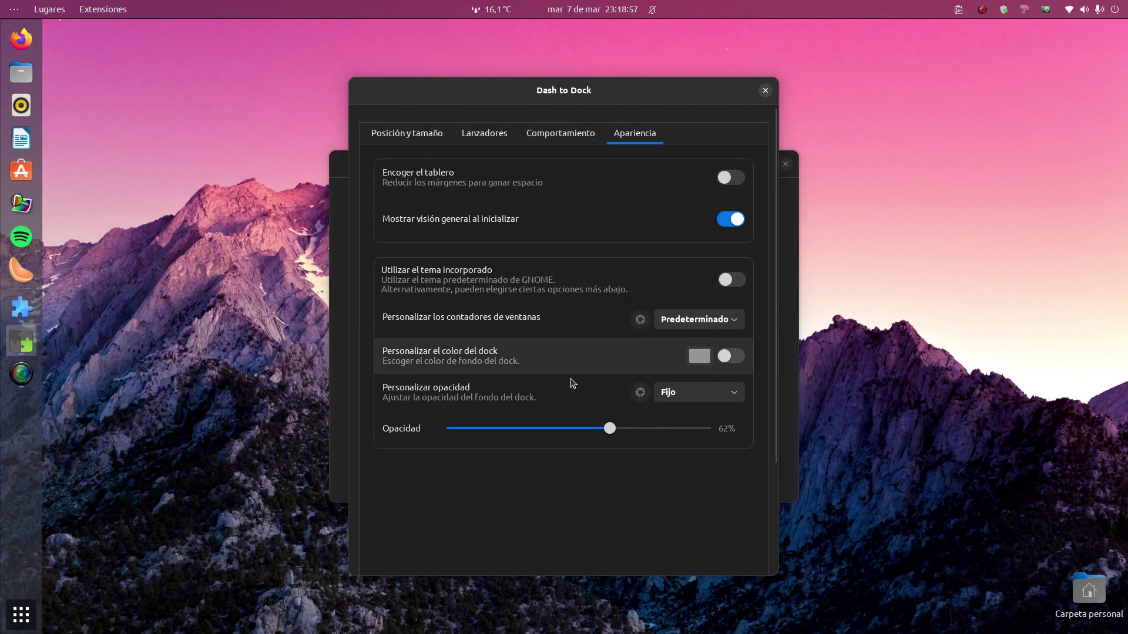
{"action": "left_click", "coordinate": [646, 431]}
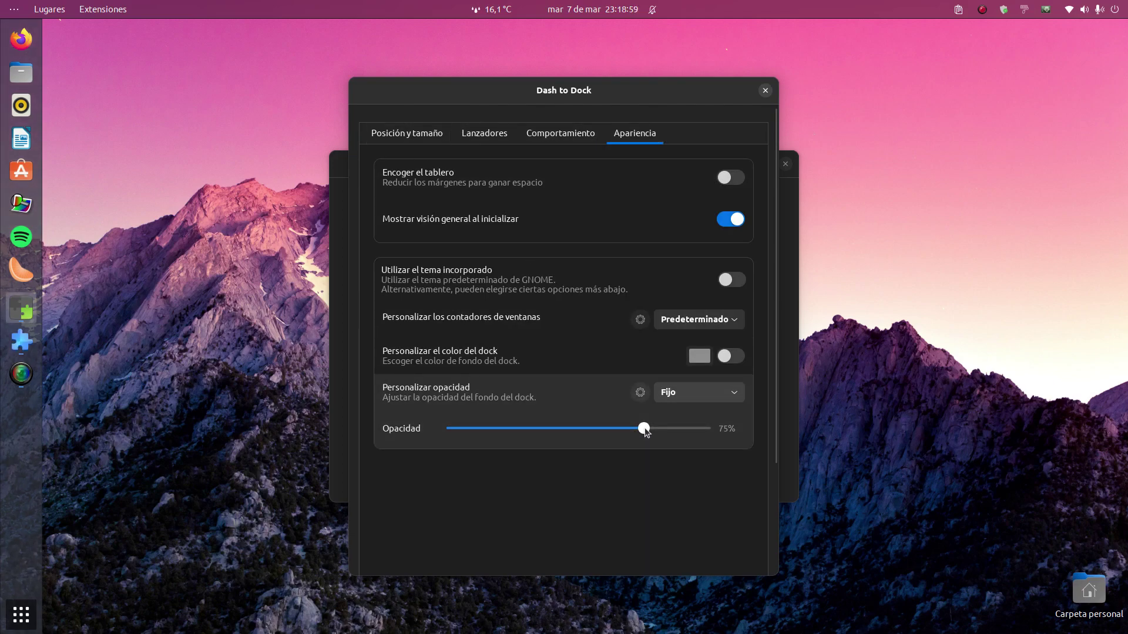
{"action": "left_click", "coordinate": [765, 89]}
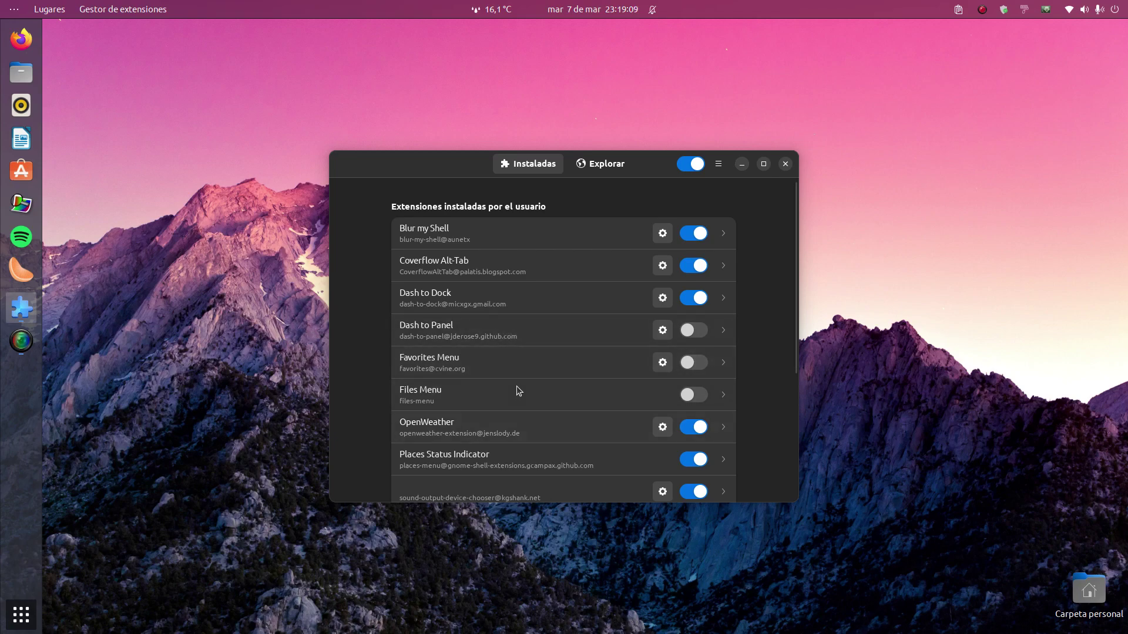
View the OpenWeather forecast and look through the list of installed extensions.
{"action": "left_click", "coordinate": [491, 9]}
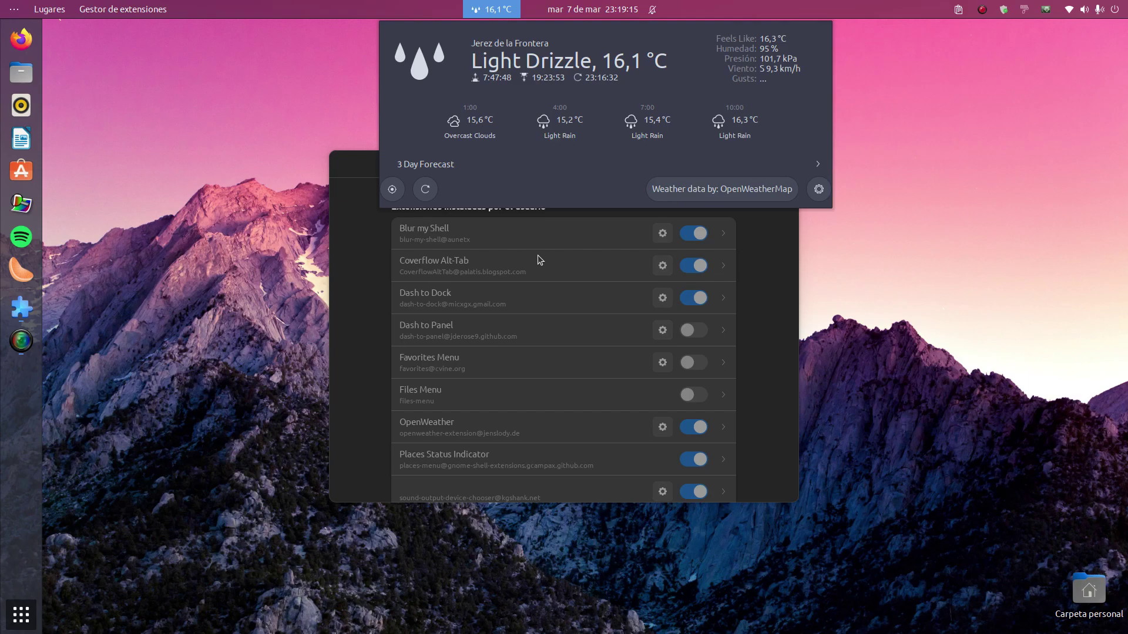
{"action": "left_click", "coordinate": [758, 276]}
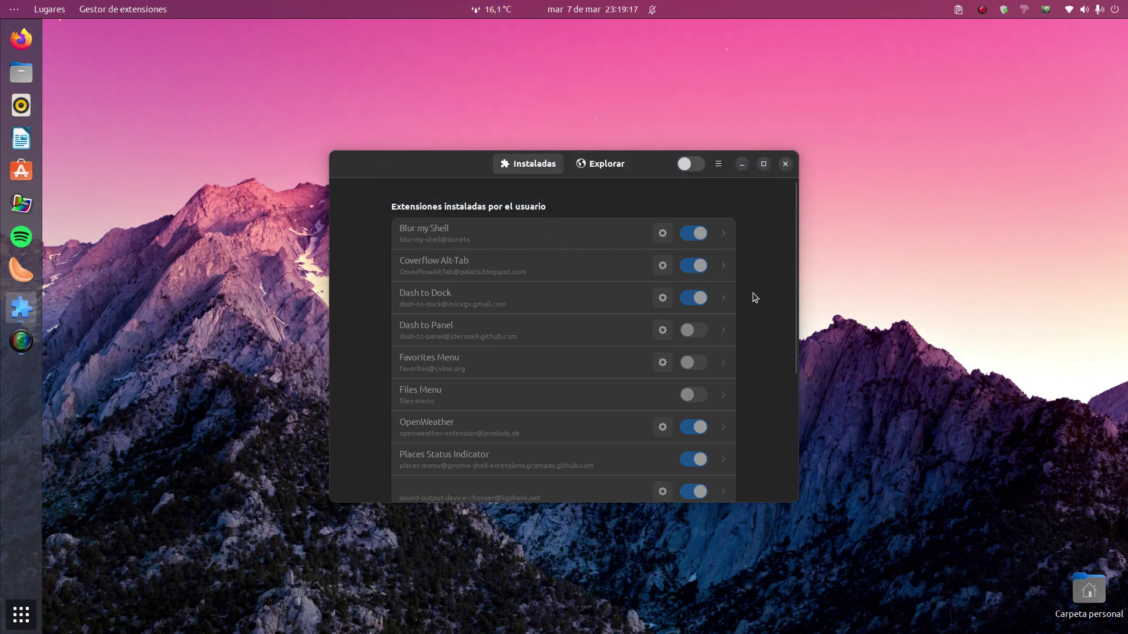
{"action": "scroll", "coordinate": [754, 298], "scroll_direction": "down", "scroll_amount": 1}
{"action": "scroll", "coordinate": [754, 298], "scroll_direction": "down", "scroll_amount": 1}
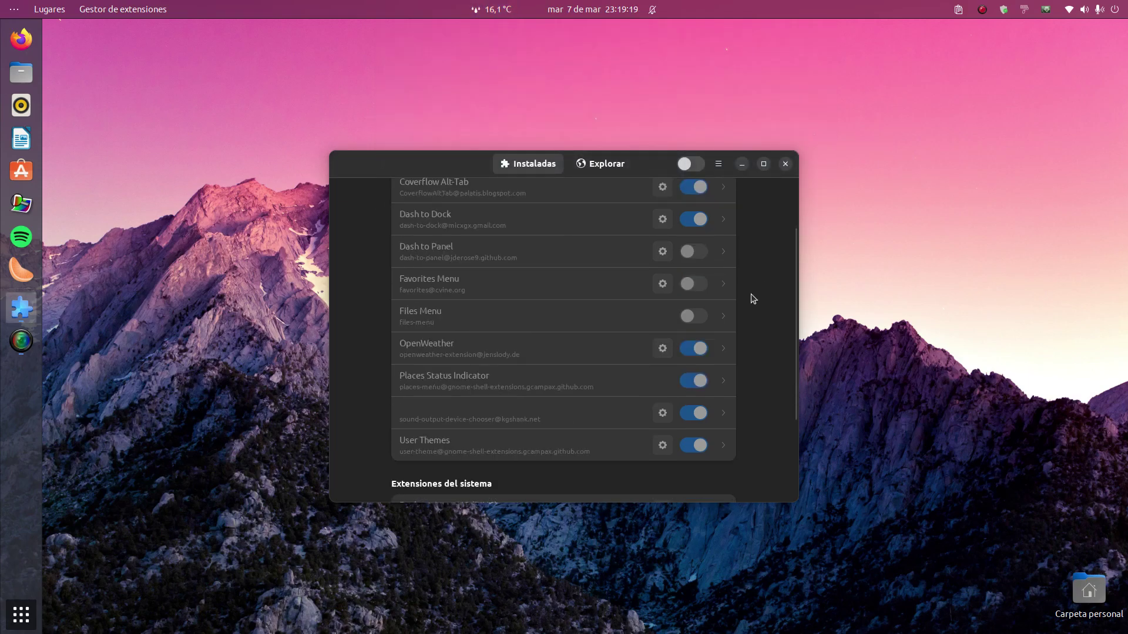
{"action": "scroll", "coordinate": [753, 299], "scroll_direction": "up", "scroll_amount": 2}
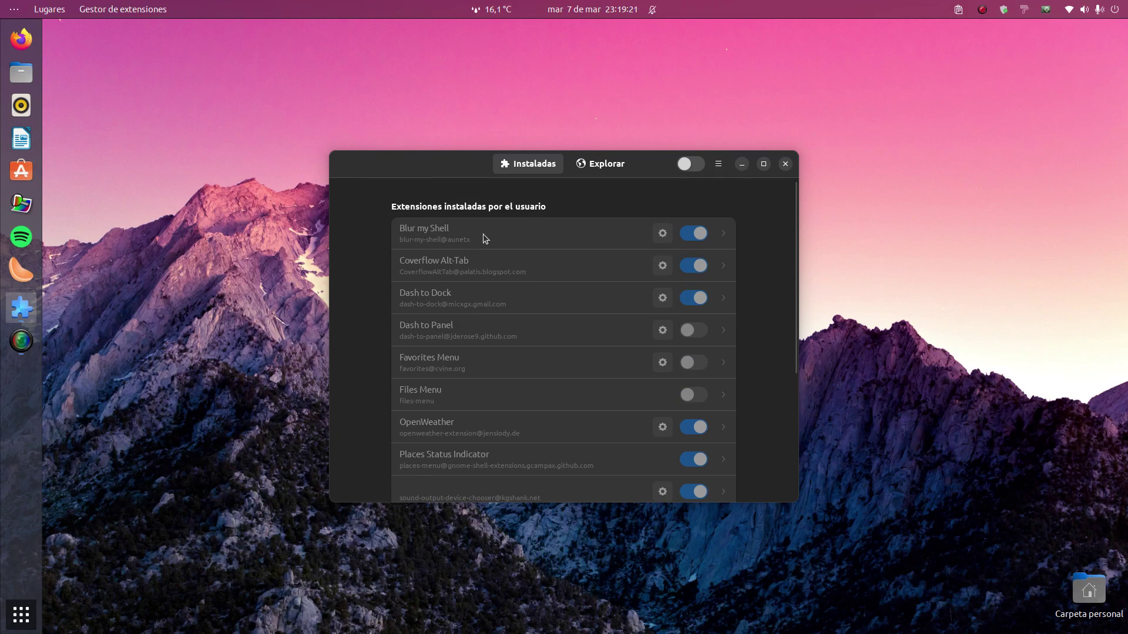
{"action": "left_click", "coordinate": [588, 167]}
{"action": "left_click", "coordinate": [541, 167]}
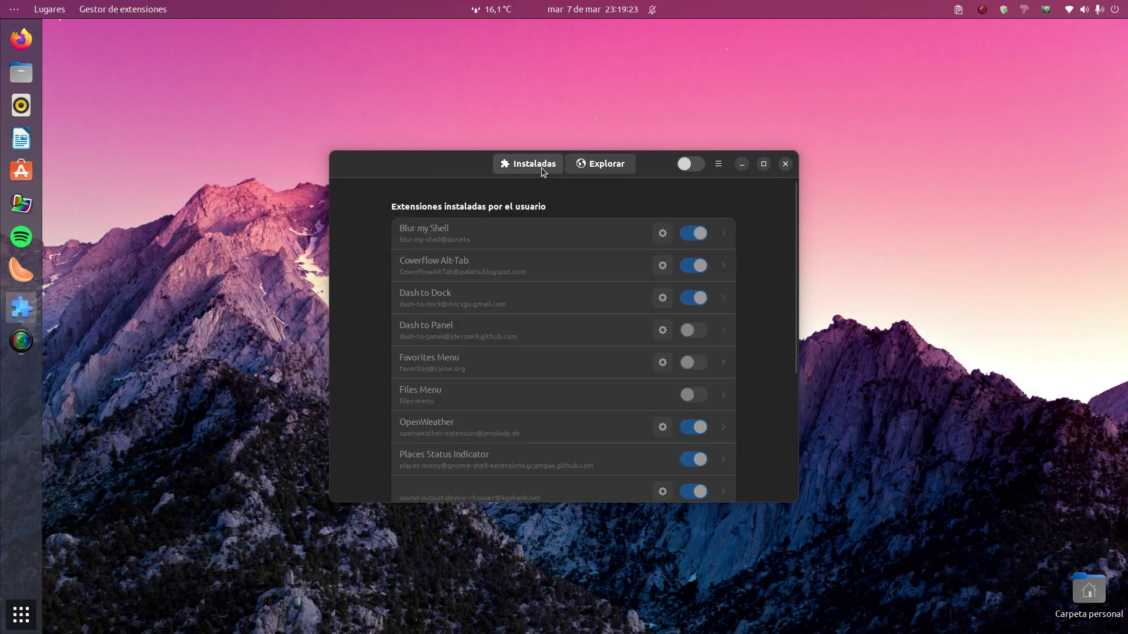
{"action": "scroll", "coordinate": [516, 295], "scroll_direction": "down", "scroll_amount": 3}
{"action": "scroll", "coordinate": [516, 295], "scroll_direction": "up", "scroll_amount": 3}
{"action": "scroll", "coordinate": [516, 295], "scroll_direction": "down", "scroll_amount": 3}
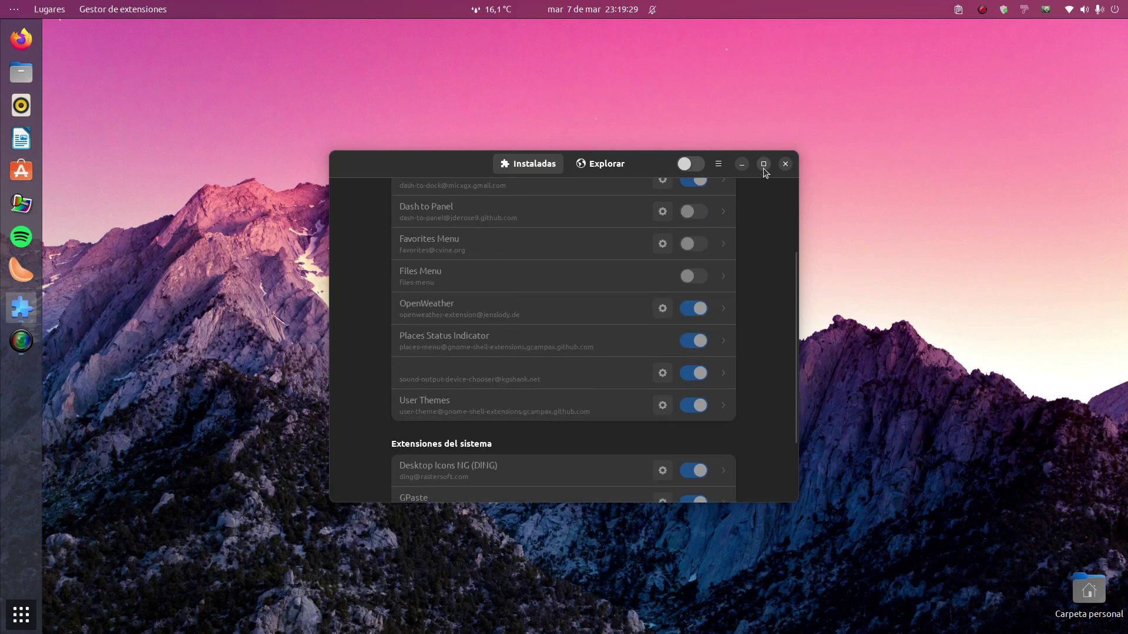
Close the extension manager and reopen it by searching the system for "extensione".
{"action": "left_click", "coordinate": [785, 165]}
{"action": "key", "text": "super"}
{"action": "type", "text": "eextensione"}
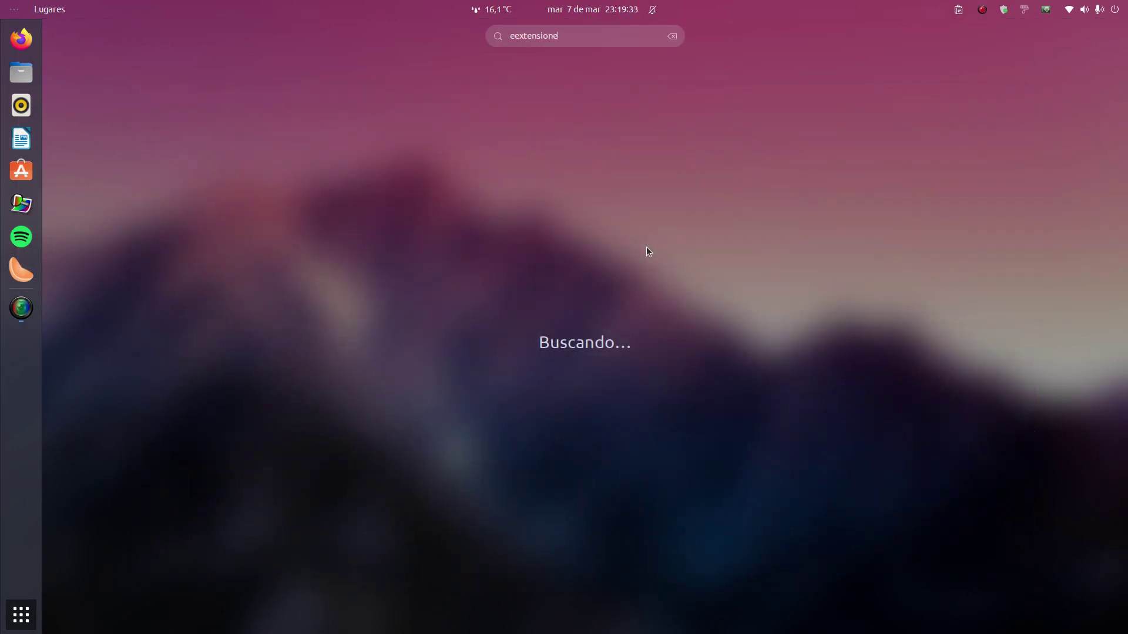
{"action": "key", "text": "Delete"}
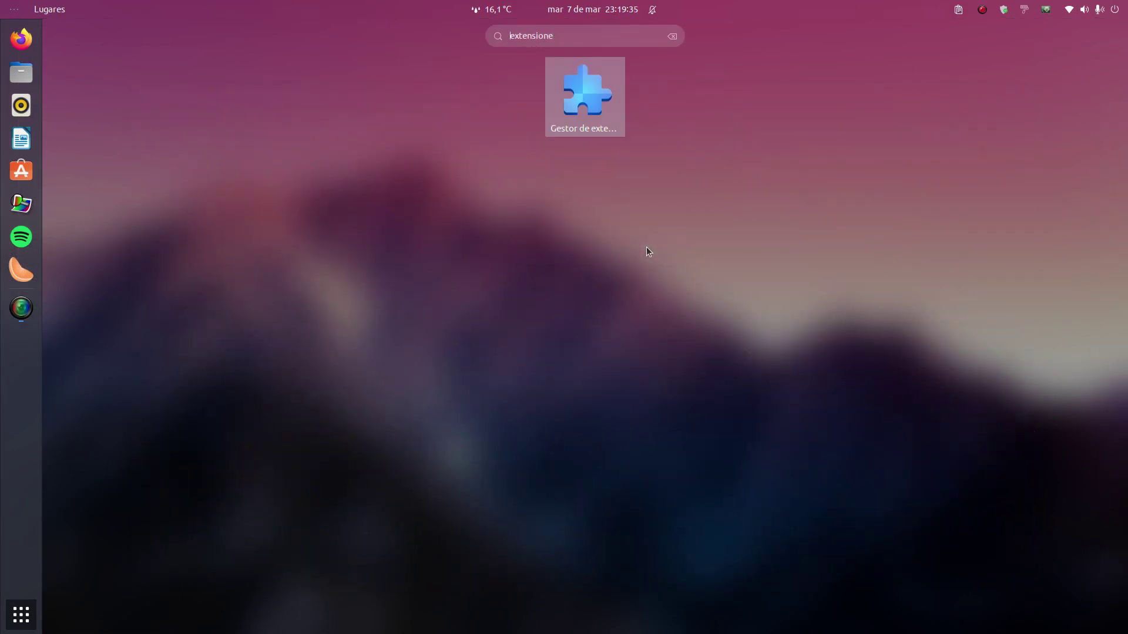
{"action": "left_click", "coordinate": [604, 120]}
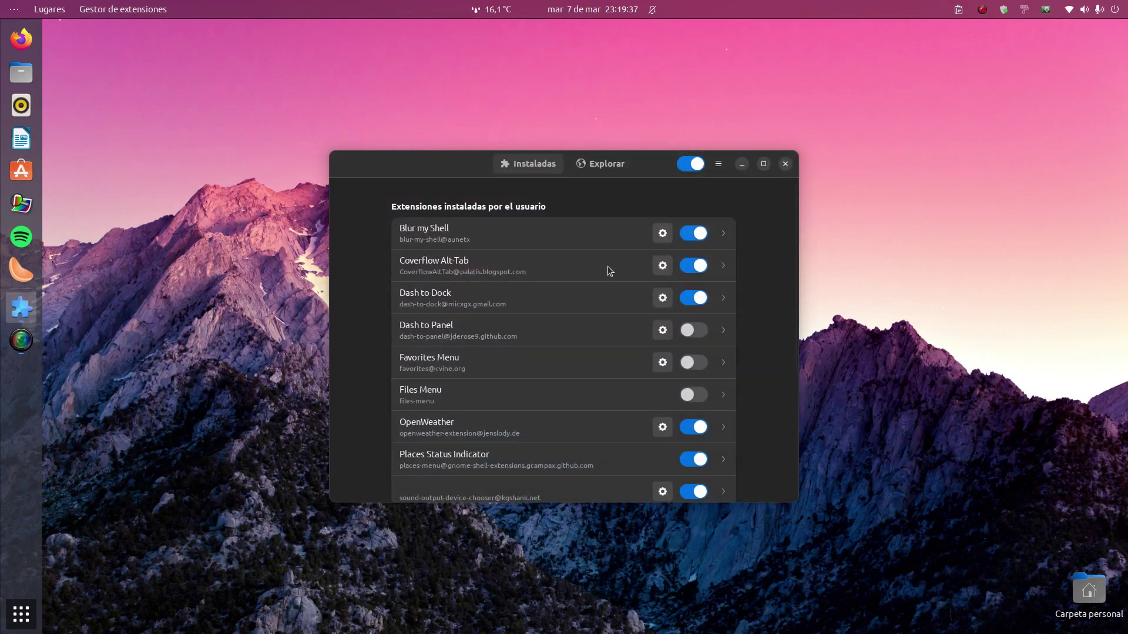
Turn the sound-output-device-chooser extension off and back on.
{"action": "scroll", "coordinate": [581, 324], "scroll_direction": "down", "scroll_amount": 1}
{"action": "scroll", "coordinate": [580, 325], "scroll_direction": "down", "scroll_amount": 1}
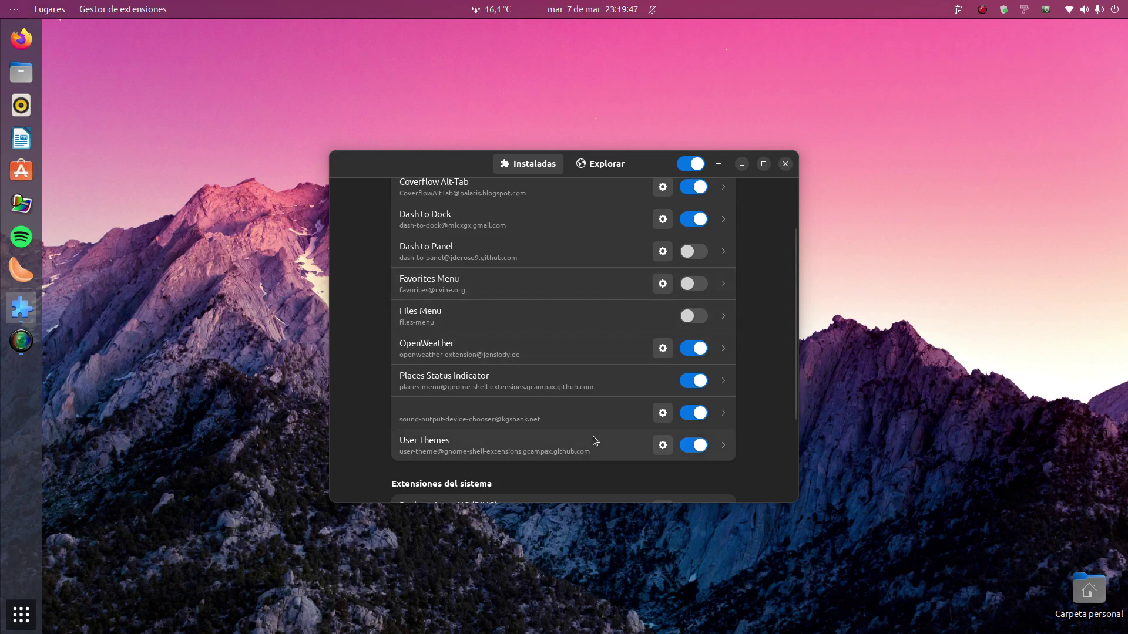
{"action": "scroll", "coordinate": [588, 414], "scroll_direction": "down", "scroll_amount": 1}
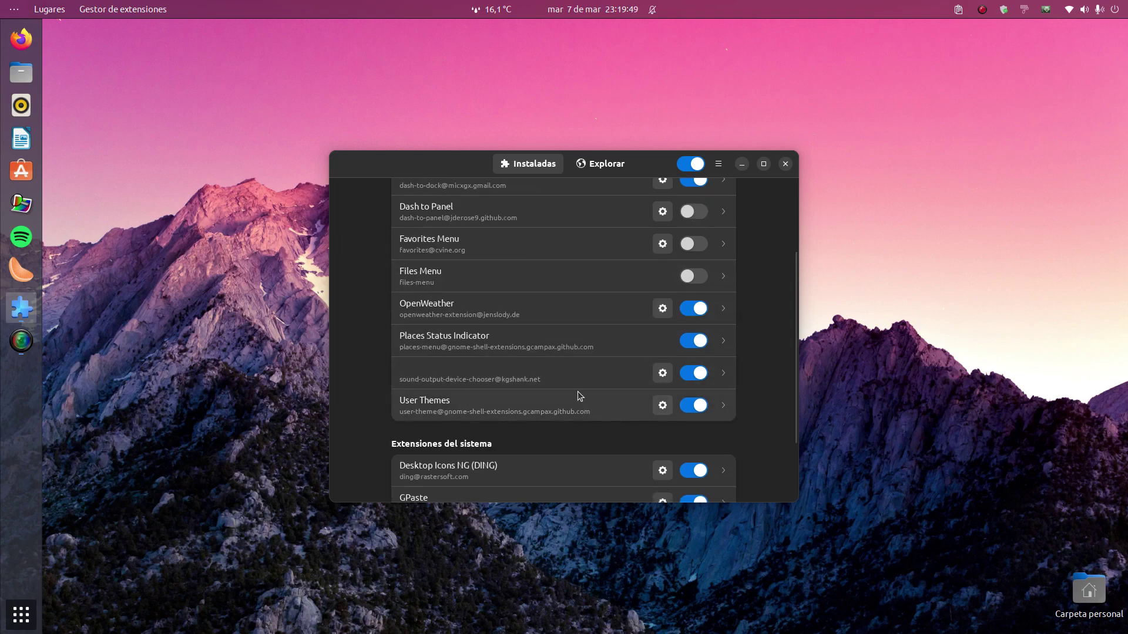
{"action": "left_click", "coordinate": [694, 373]}
{"action": "left_click", "coordinate": [693, 373]}
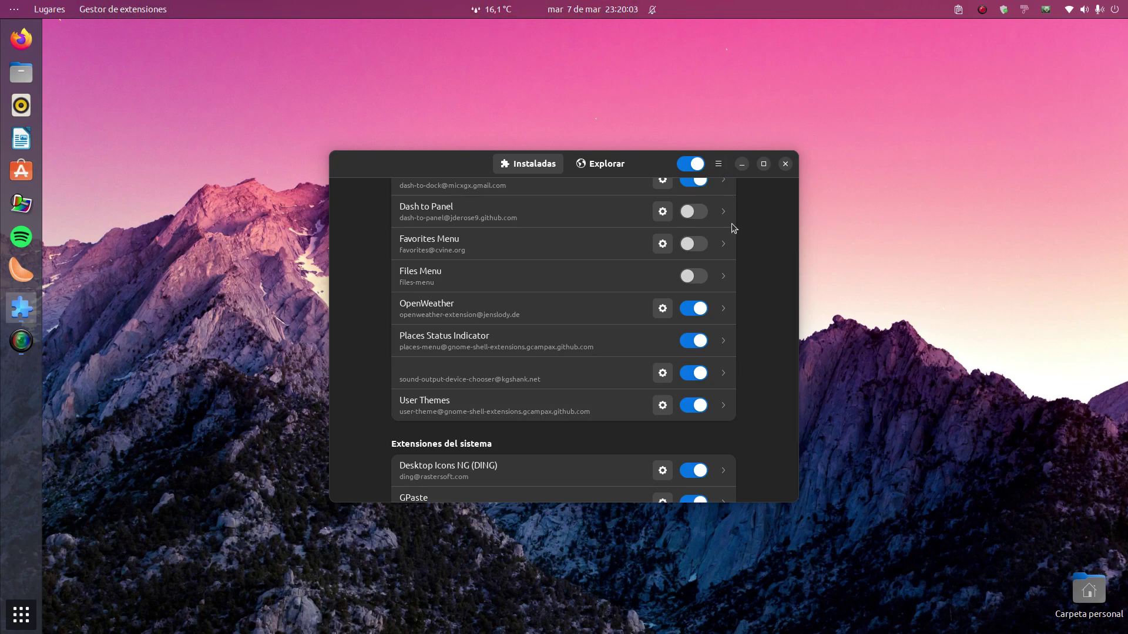
Review the system extensions, browse the extensions available online, and open the GSConnect installation prompt without installing it.
{"action": "scroll", "coordinate": [579, 388], "scroll_direction": "down", "scroll_amount": 3}
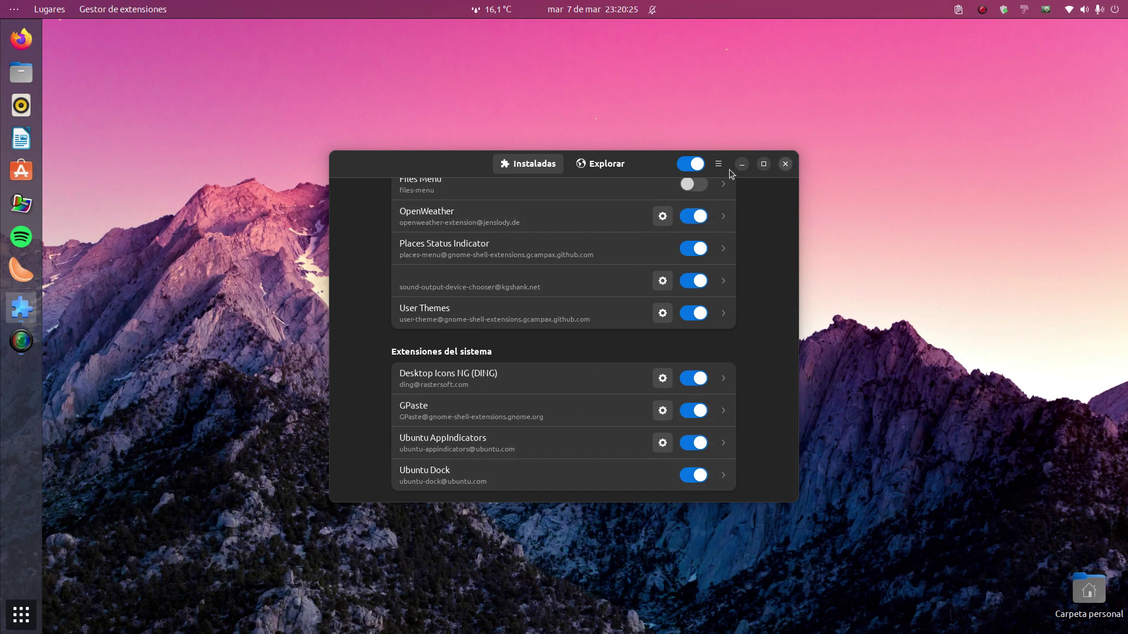
{"action": "left_click", "coordinate": [624, 168]}
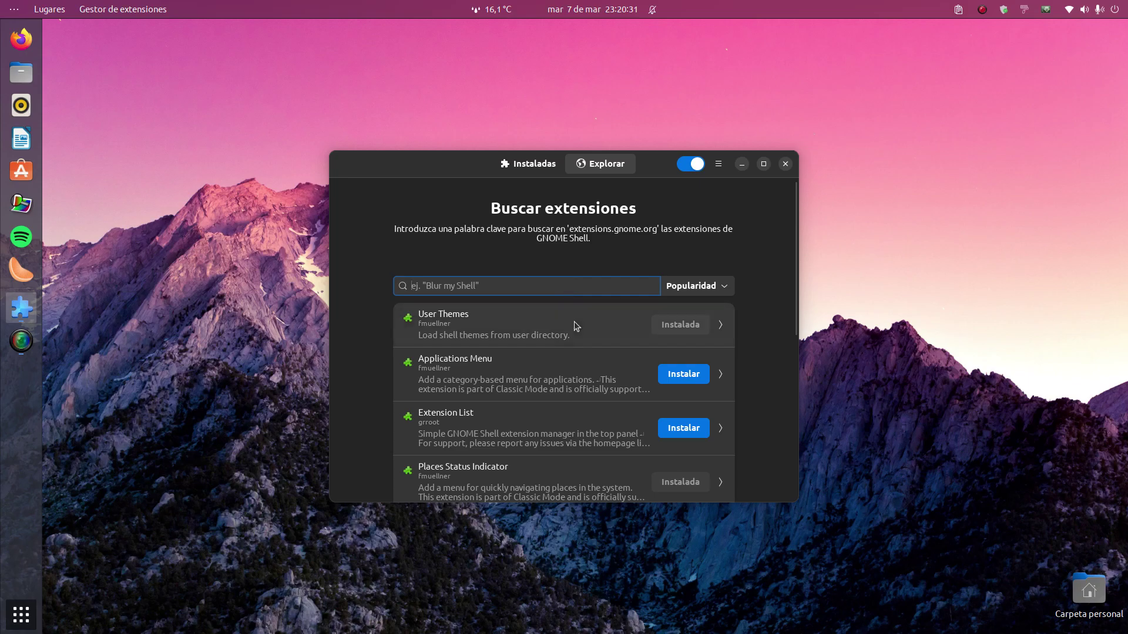
{"action": "scroll", "coordinate": [576, 327], "scroll_direction": "down", "scroll_amount": 5}
{"action": "scroll", "coordinate": [576, 327], "scroll_direction": "down", "scroll_amount": 5}
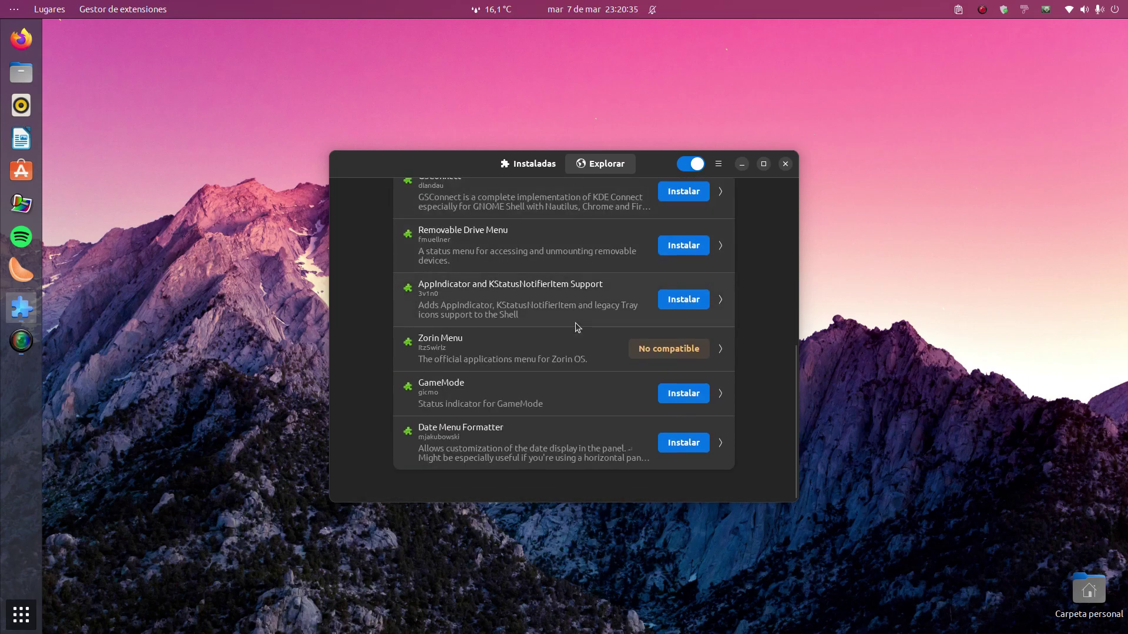
{"action": "scroll", "coordinate": [600, 413], "scroll_direction": "up", "scroll_amount": 3}
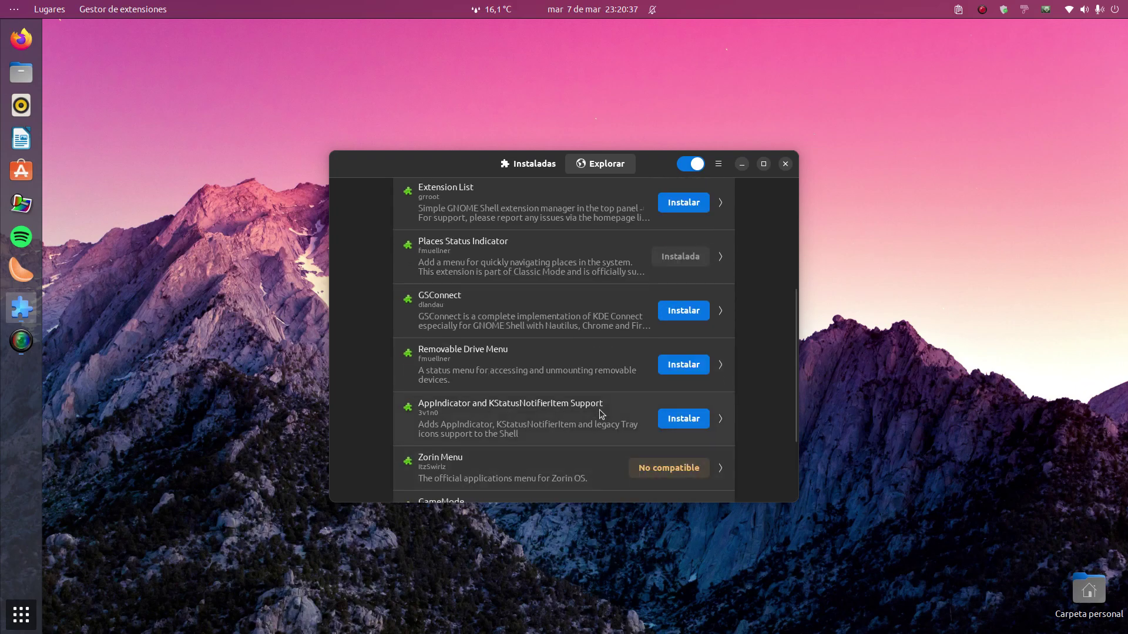
{"action": "scroll", "coordinate": [601, 413], "scroll_direction": "up", "scroll_amount": 1}
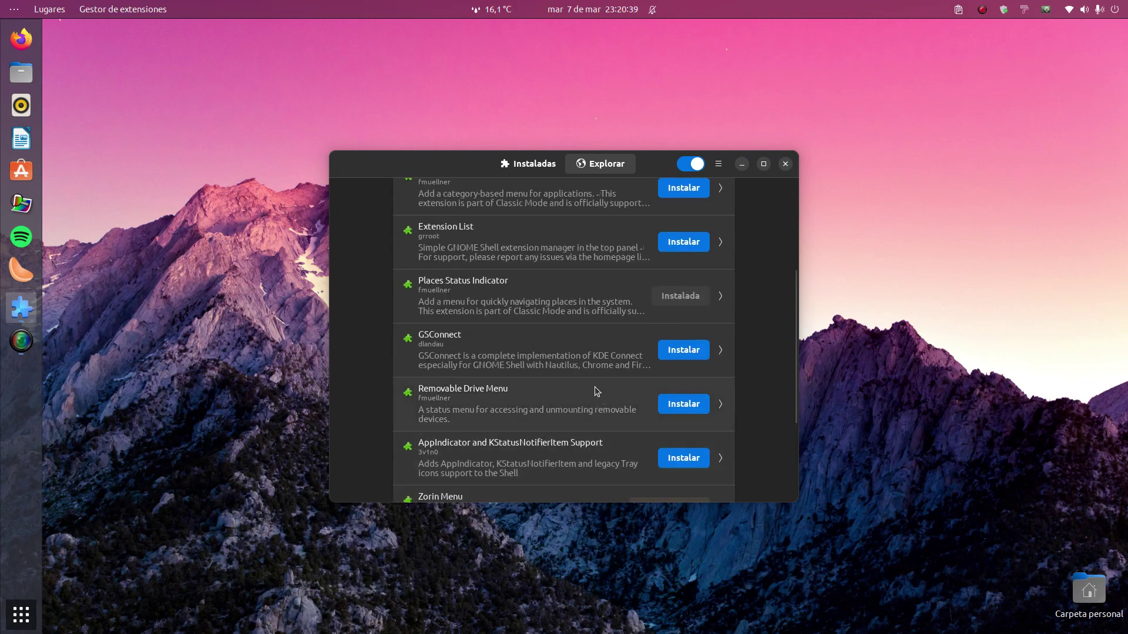
{"action": "scroll", "coordinate": [597, 392], "scroll_direction": "up", "scroll_amount": 1}
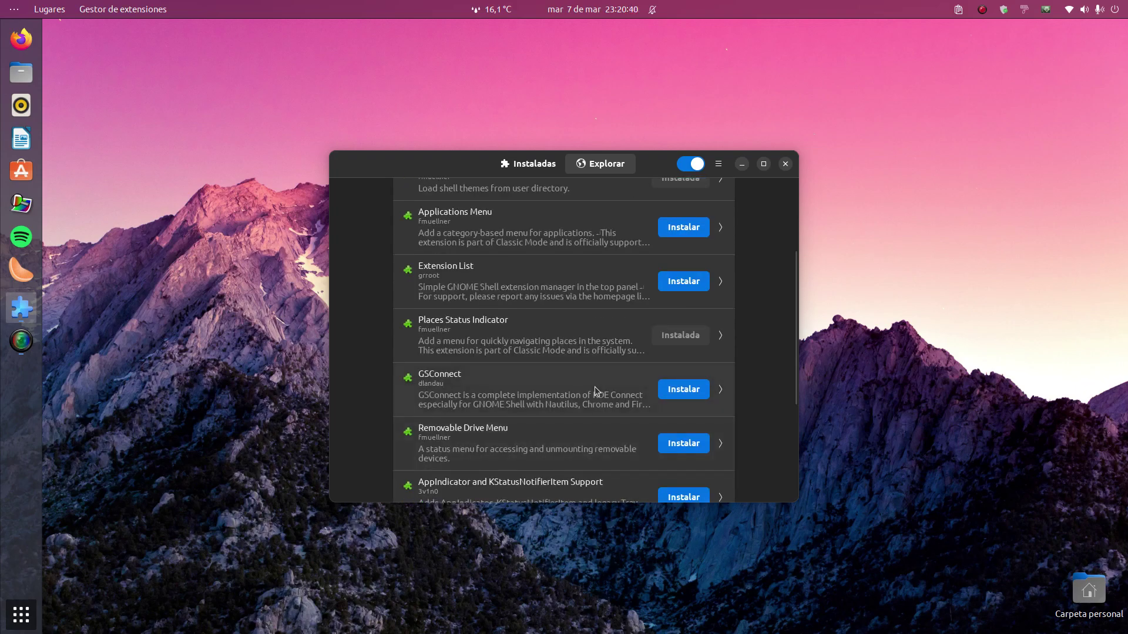
{"action": "left_click", "coordinate": [681, 392]}
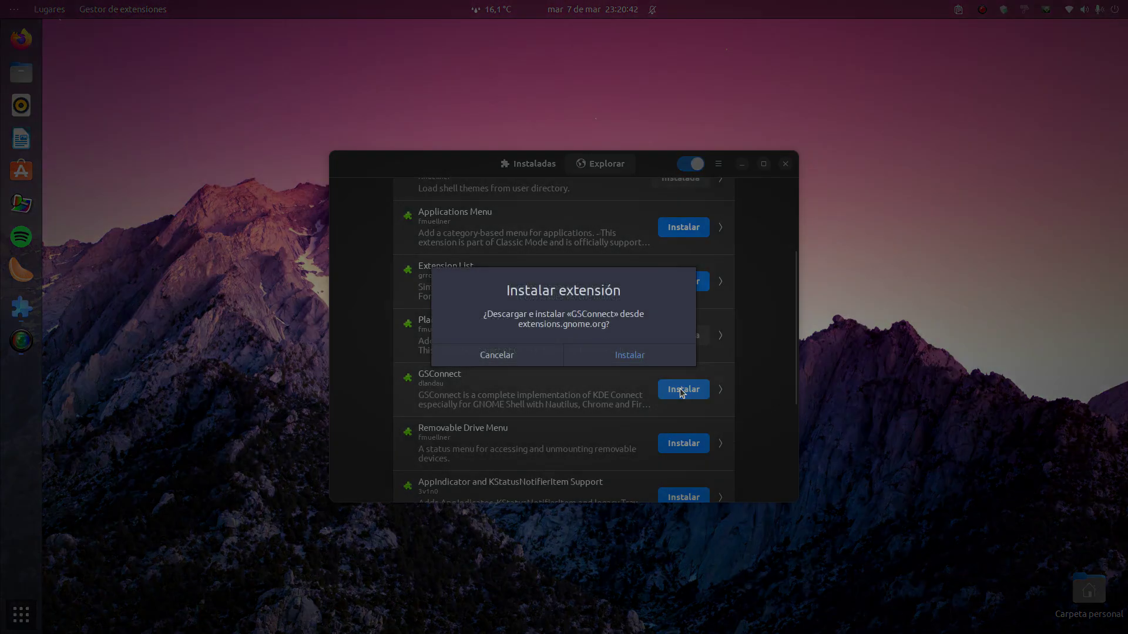
{"action": "left_click", "coordinate": [538, 351]}
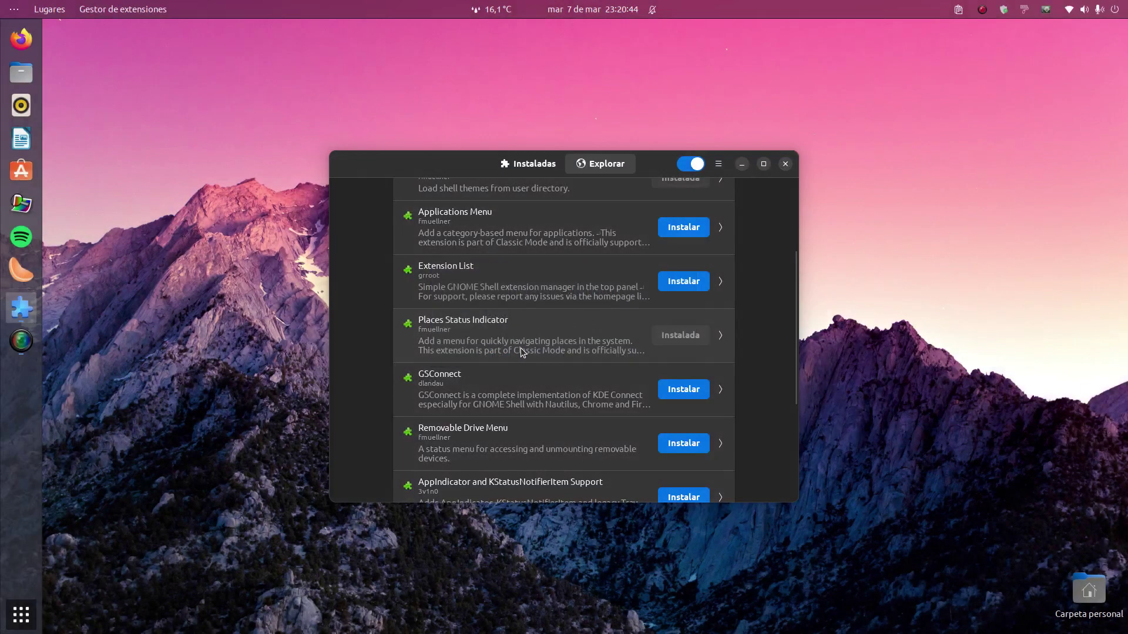
Close the extension manager, search the system for "retoque" and open Retoques.
{"action": "left_click", "coordinate": [785, 166]}
{"action": "left_click_drag", "start_coordinate": [402, 255], "coordinate": [702, 346]}
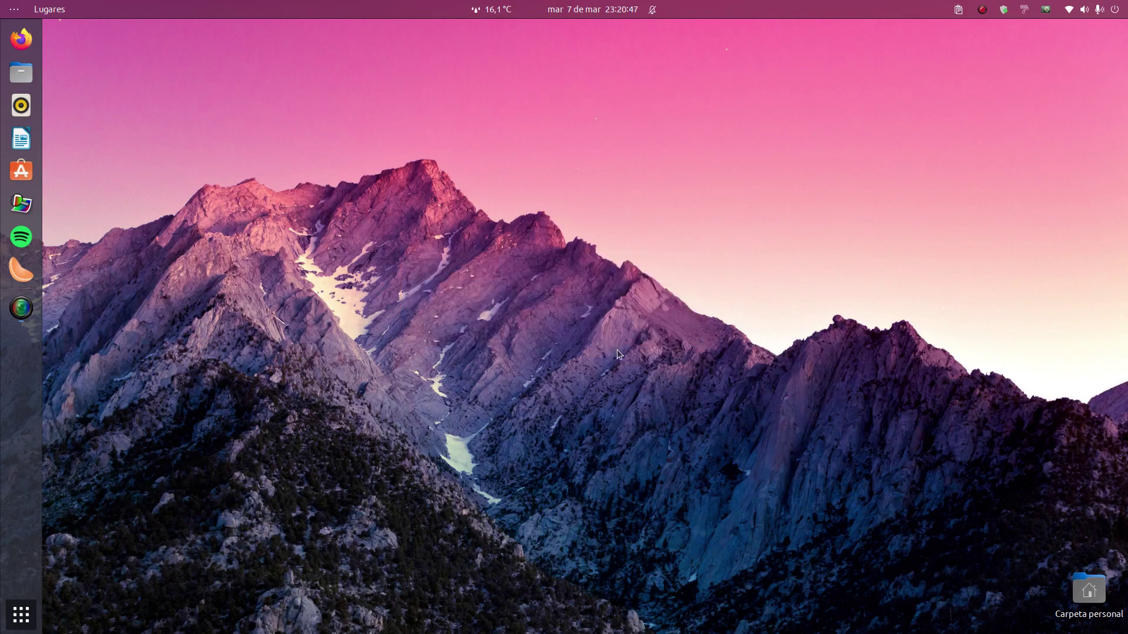
{"action": "key", "text": "super"}
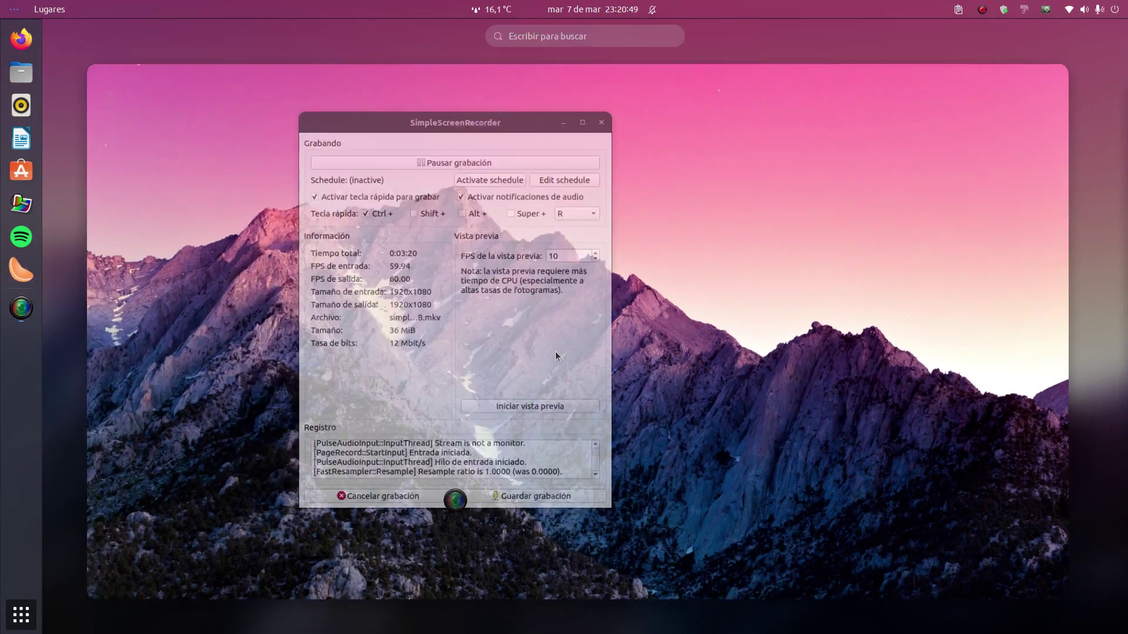
{"action": "type", "text": "rretoq"}
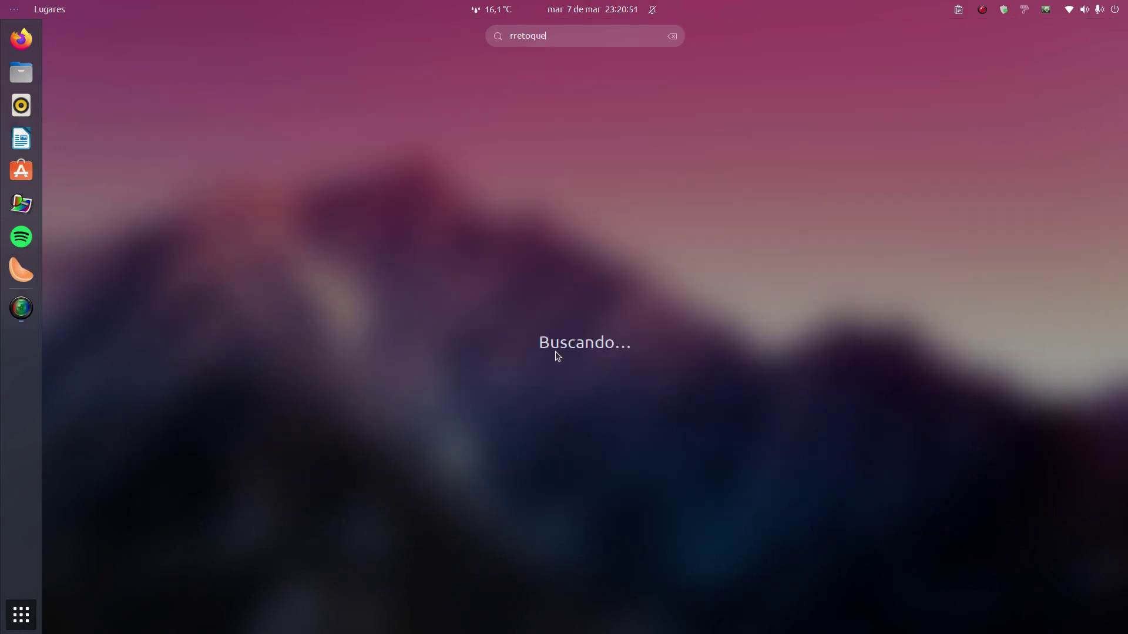
{"action": "type", "text": "ue"}
{"action": "key", "text": "Home"}
{"action": "key", "text": "Delete"}
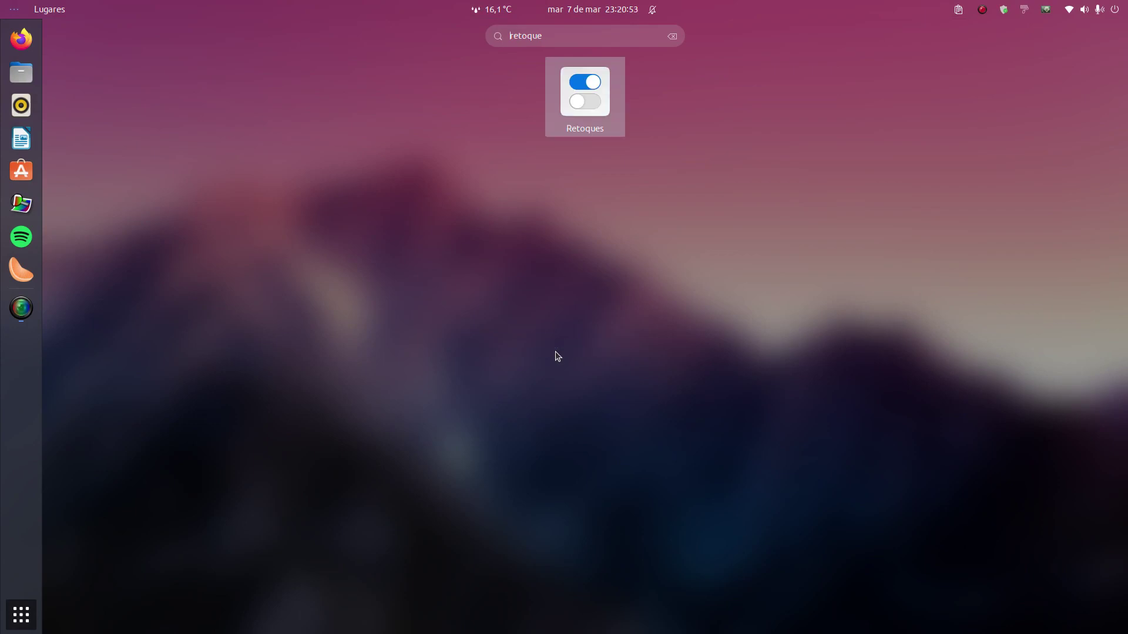
{"action": "left_click", "coordinate": [571, 123]}
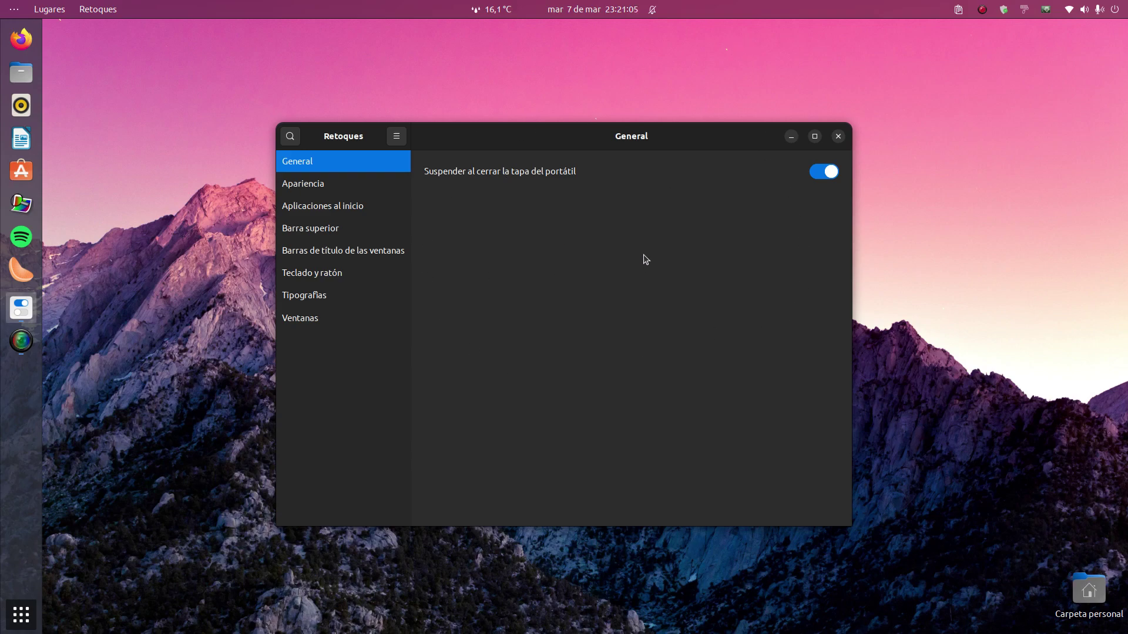
Review the Apariencia, Aplicaciones al inicio and Barra superior settings, and check the week numbers in the desktop calendar.
{"action": "left_click", "coordinate": [382, 183]}
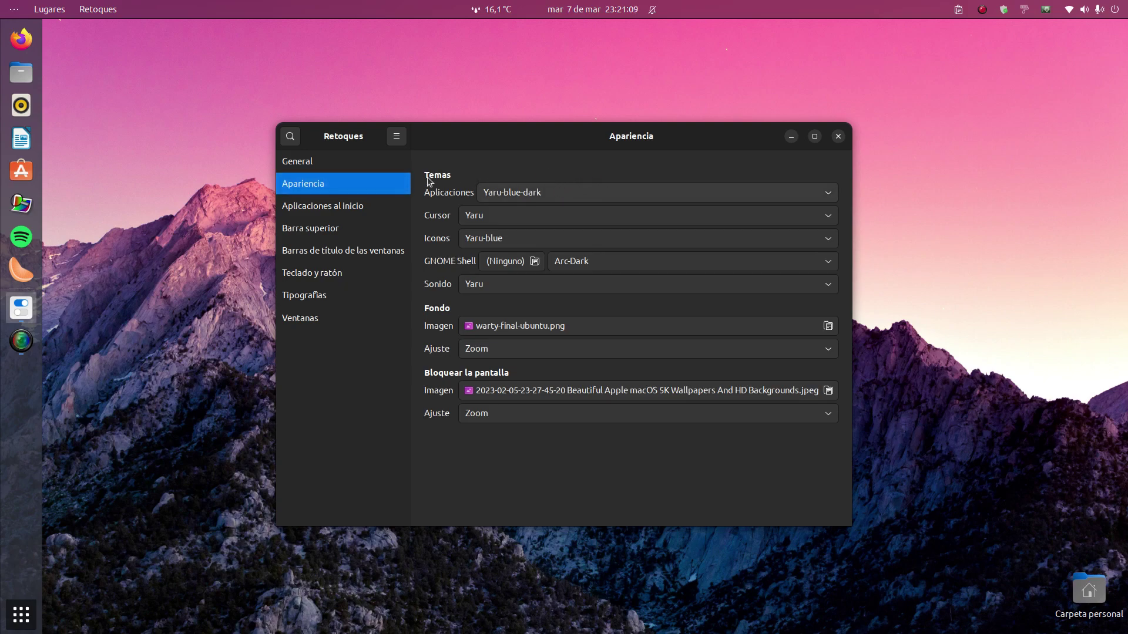
{"action": "left_click", "coordinate": [376, 161]}
{"action": "left_click", "coordinate": [376, 181]}
{"action": "left_click", "coordinate": [362, 210]}
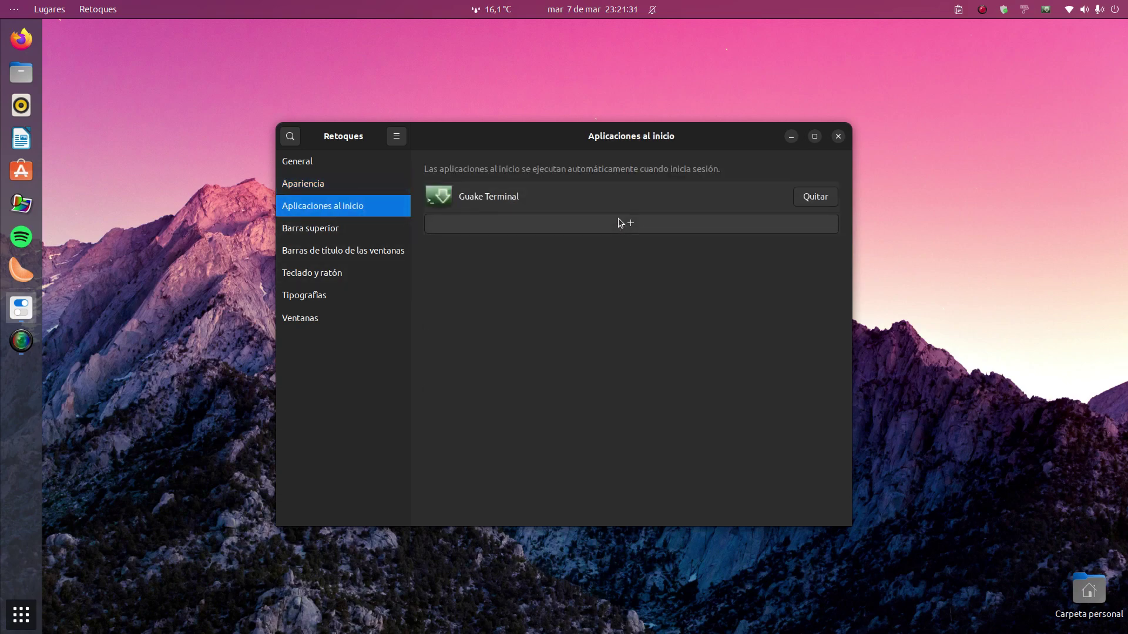
{"action": "left_click", "coordinate": [378, 228]}
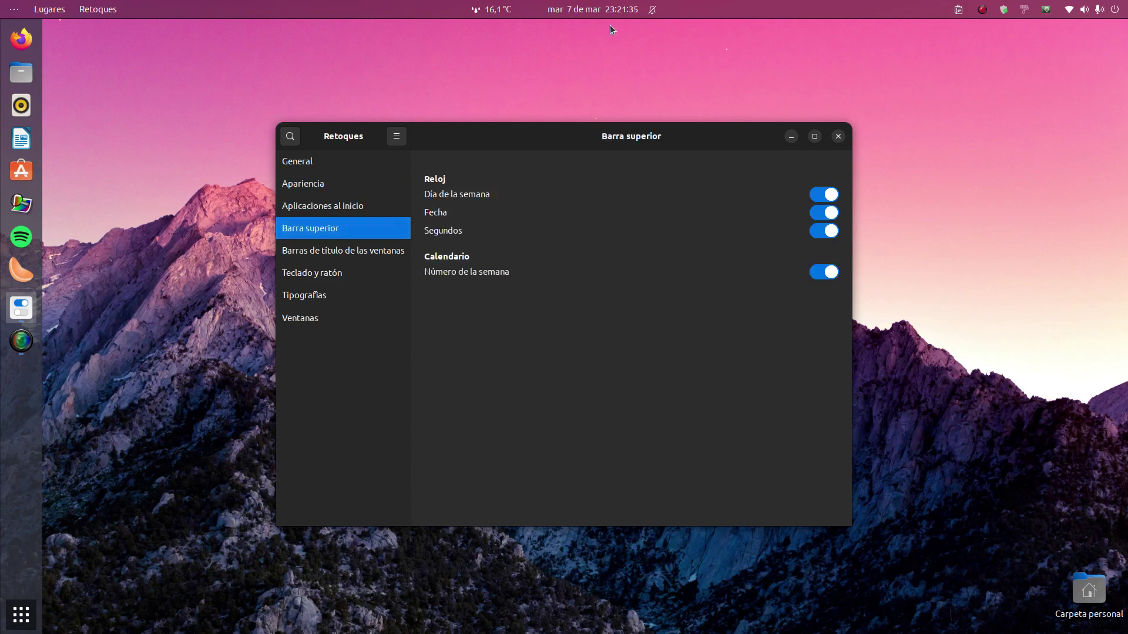
{"action": "left_click", "coordinate": [618, 10]}
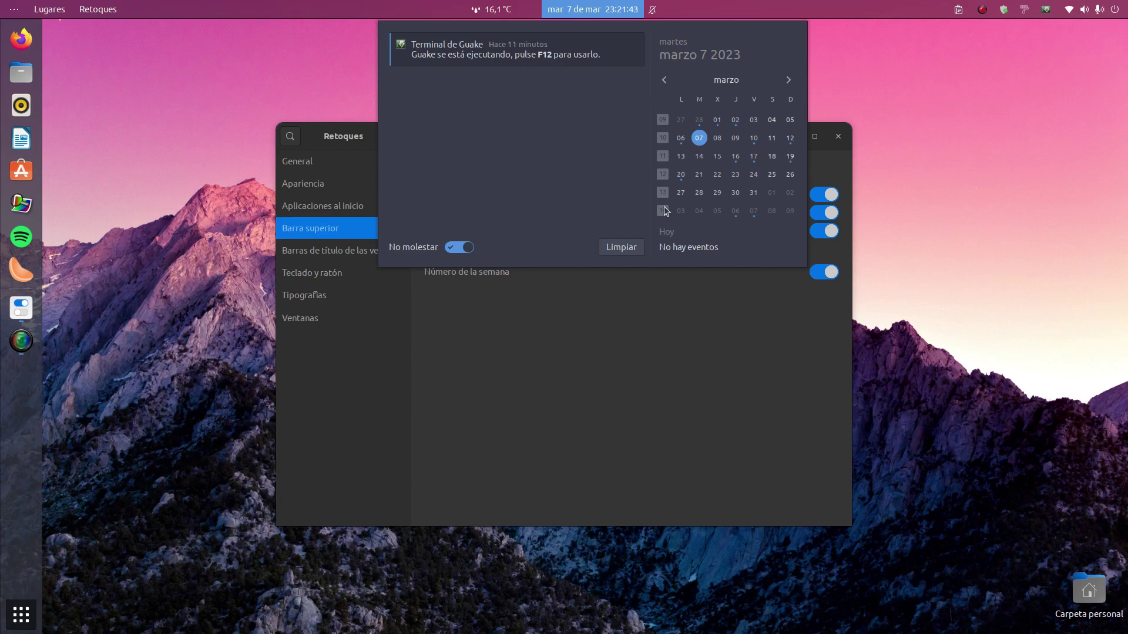
{"action": "left_click", "coordinate": [579, 321]}
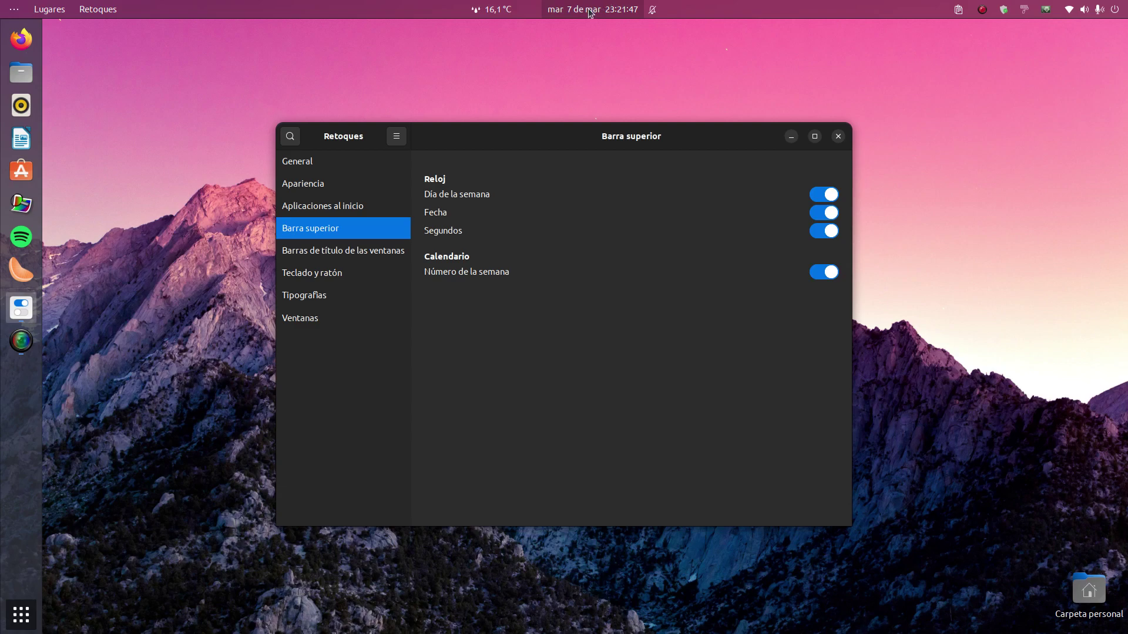
Switch the window title-bar button placement to Izquierda and back to Derecha.
{"action": "left_click", "coordinate": [383, 251]}
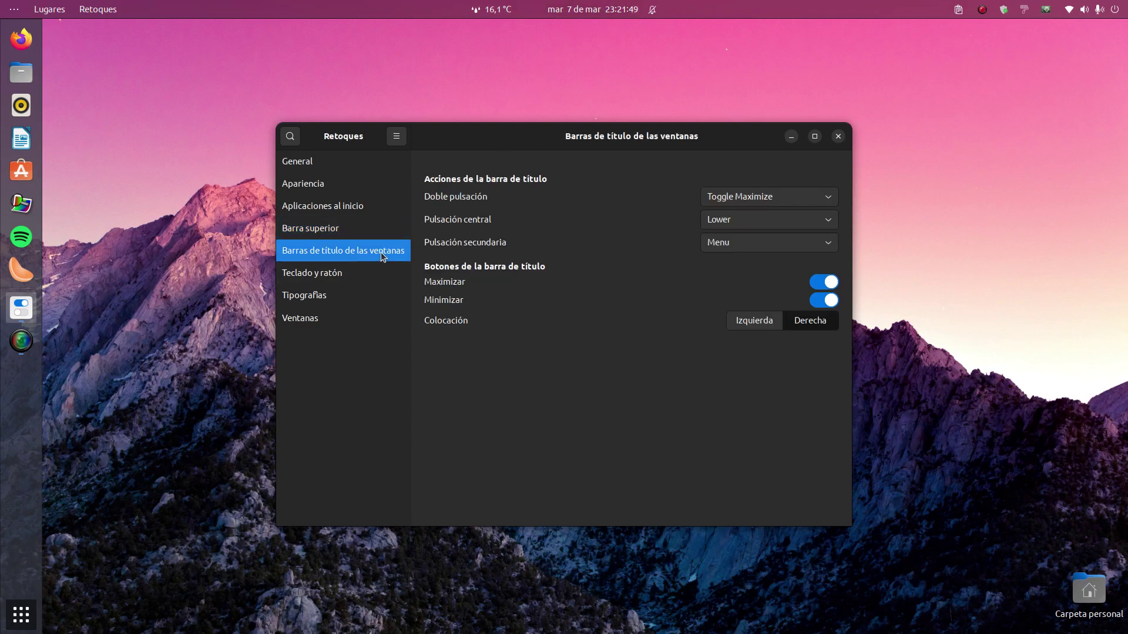
{"action": "left_click", "coordinate": [762, 322]}
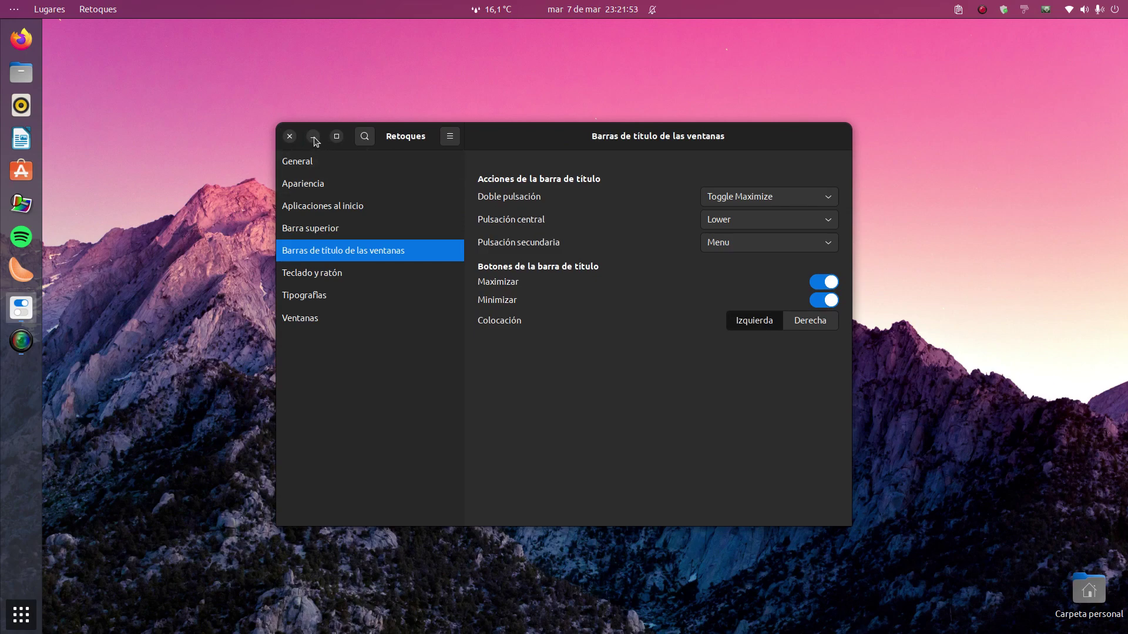
{"action": "left_click", "coordinate": [796, 321]}
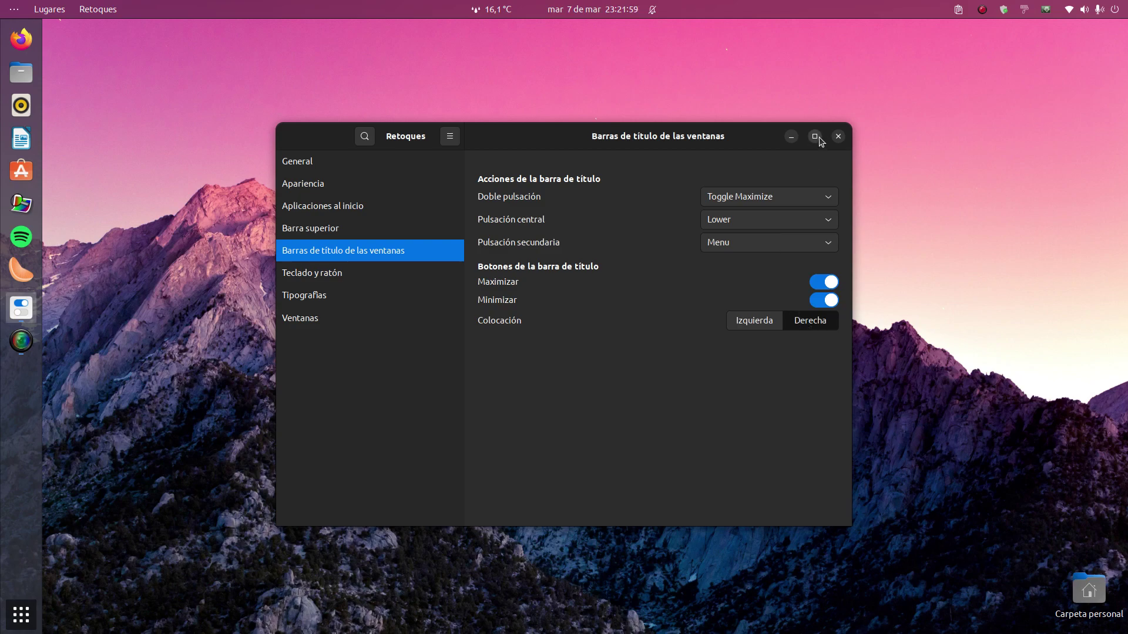
Review the Teclado y ratón settings and view the interface text font choices without selecting one.
{"action": "left_click", "coordinate": [367, 272]}
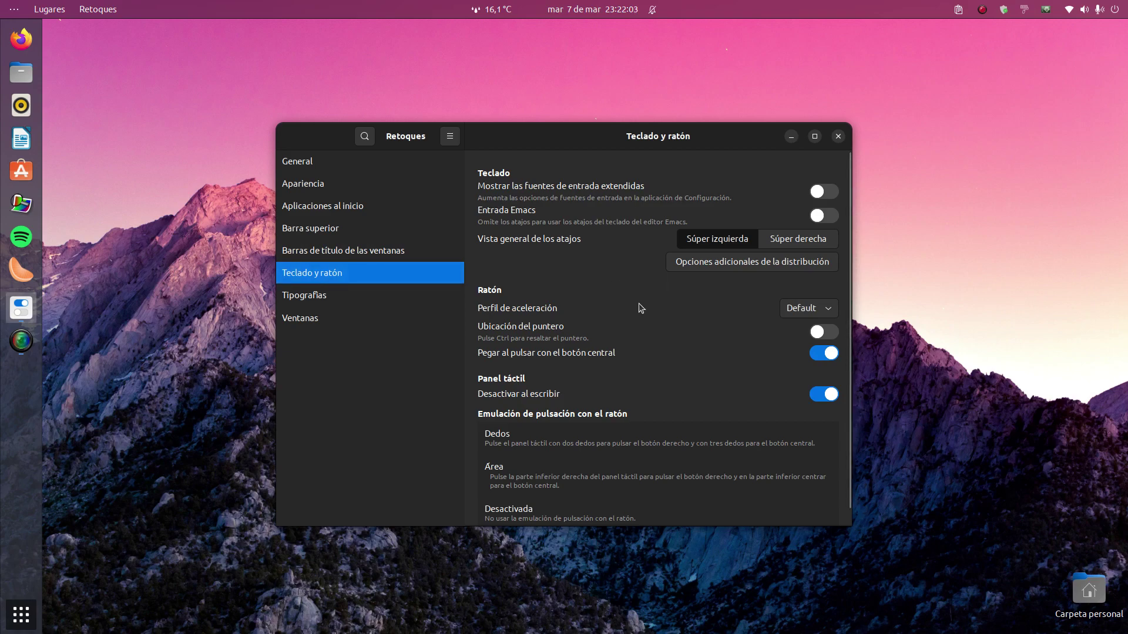
{"action": "scroll", "coordinate": [662, 315], "scroll_direction": "down", "scroll_amount": 1}
{"action": "scroll", "coordinate": [663, 314], "scroll_direction": "up", "scroll_amount": 1}
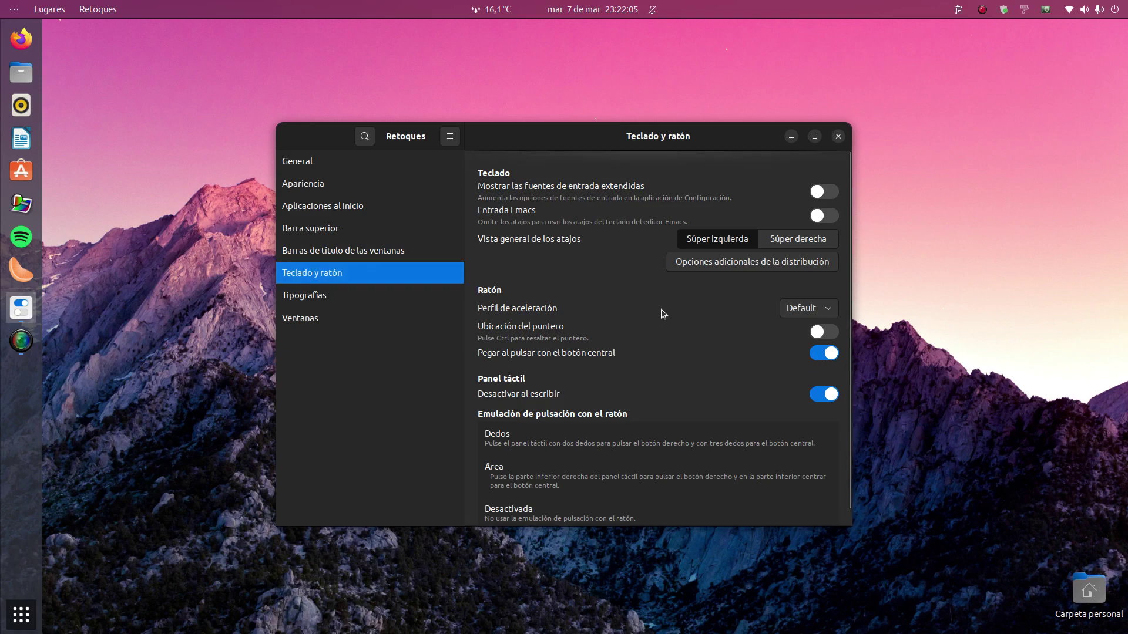
{"action": "left_click", "coordinate": [371, 298]}
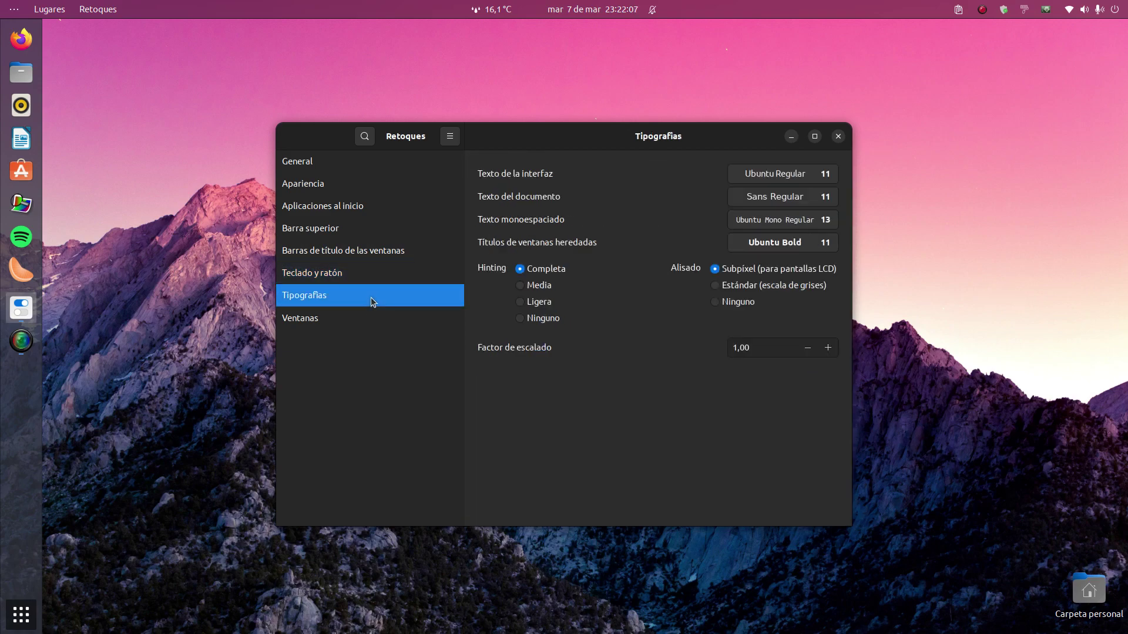
{"action": "left_click", "coordinate": [787, 174]}
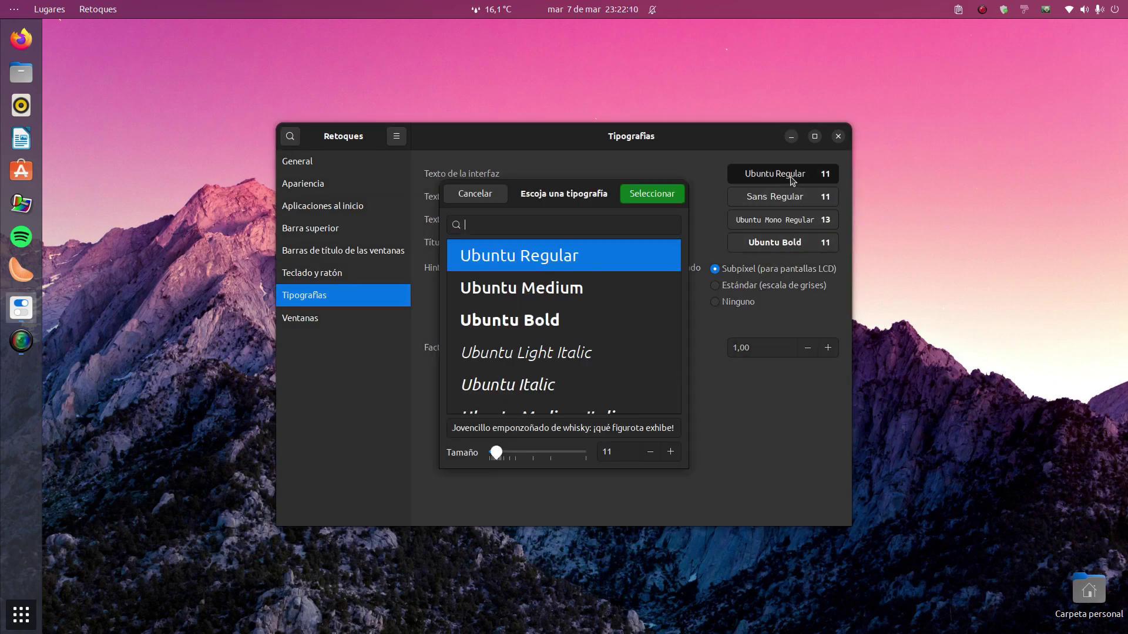
{"action": "left_click", "coordinate": [489, 196]}
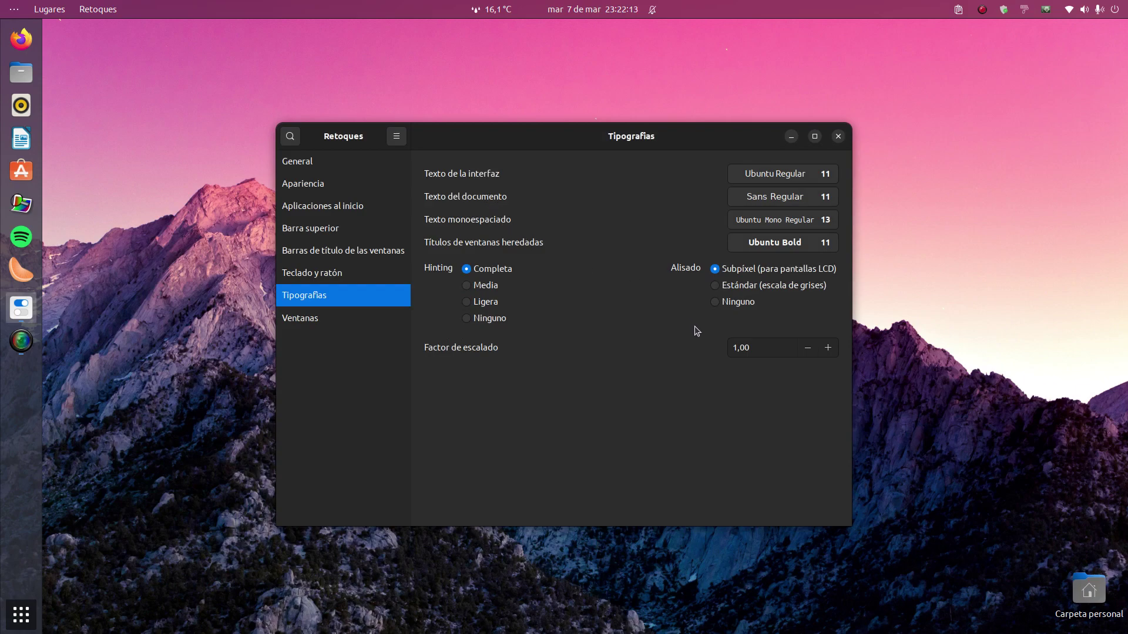
Set font hinting to Media and antialiasing to Estándar (escala de grises).
{"action": "left_click", "coordinate": [485, 286]}
{"action": "left_click", "coordinate": [493, 272]}
{"action": "left_click", "coordinate": [499, 286]}
{"action": "left_click", "coordinate": [745, 287]}
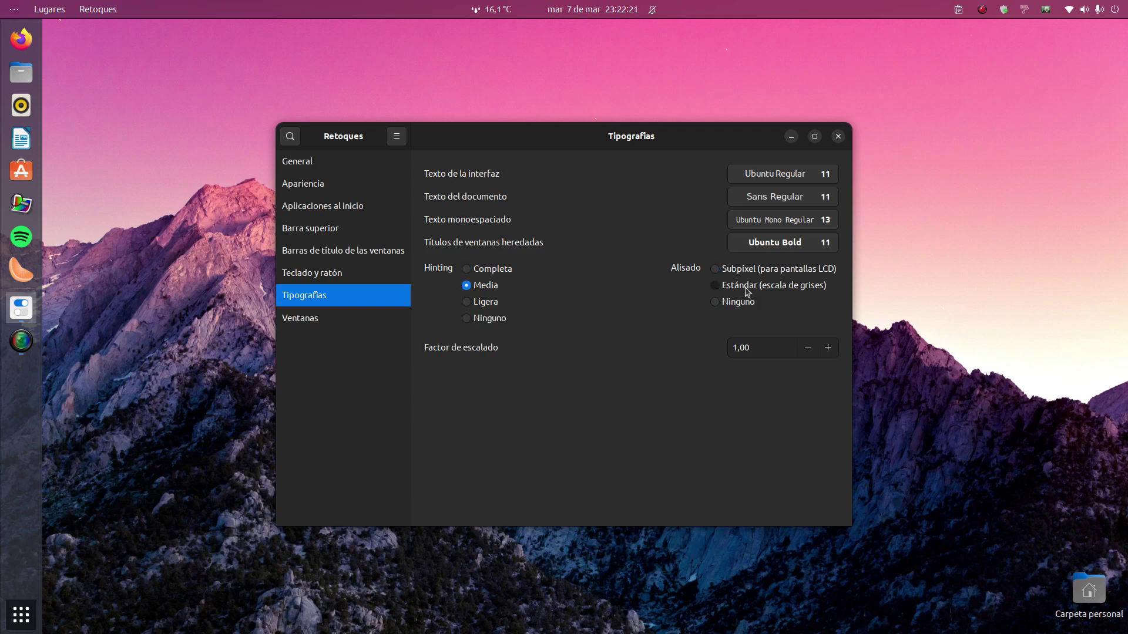
View the Ventanas settings for window behaviour and focus, and close Retoques.
{"action": "left_click", "coordinate": [351, 318]}
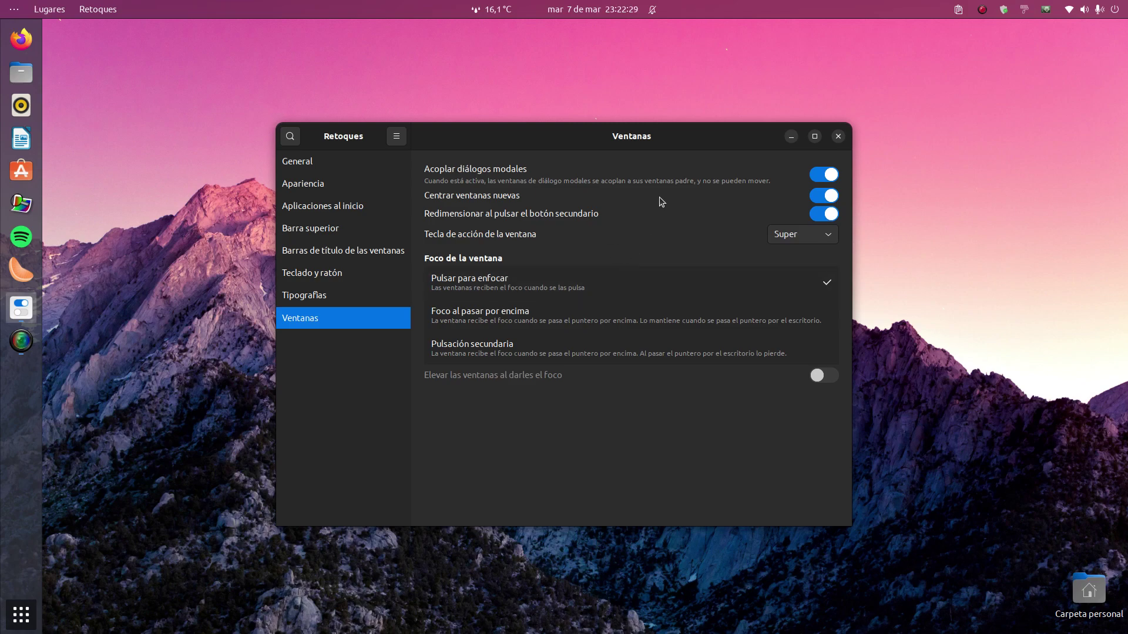
{"action": "left_click", "coordinate": [839, 136]}
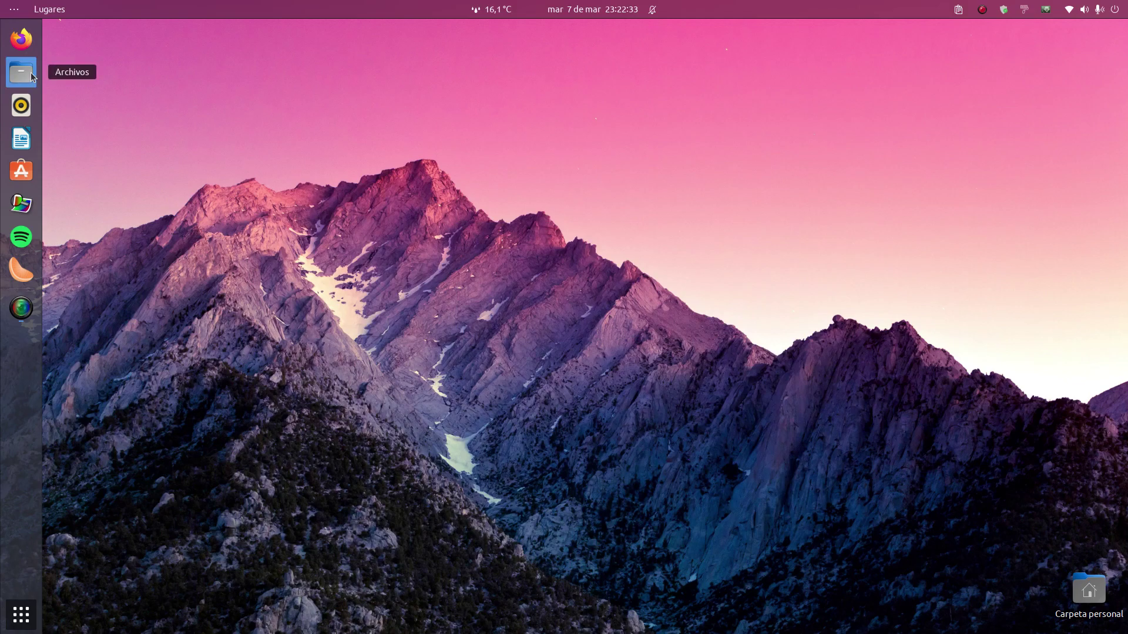
{"action": "left_click_drag", "start_coordinate": [297, 192], "coordinate": [897, 405]}
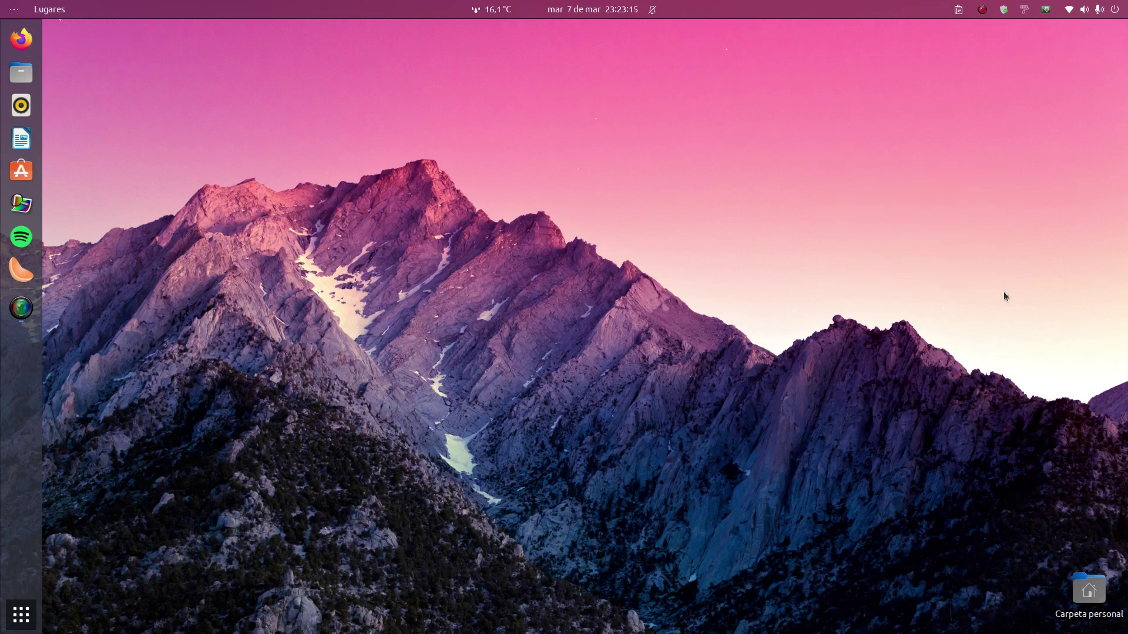
Open the Livepatch configuration and expand Conformidad y robustecimiento, moving the window so all Ubuntu Pro options fit on screen.
{"action": "left_click", "coordinate": [1004, 8]}
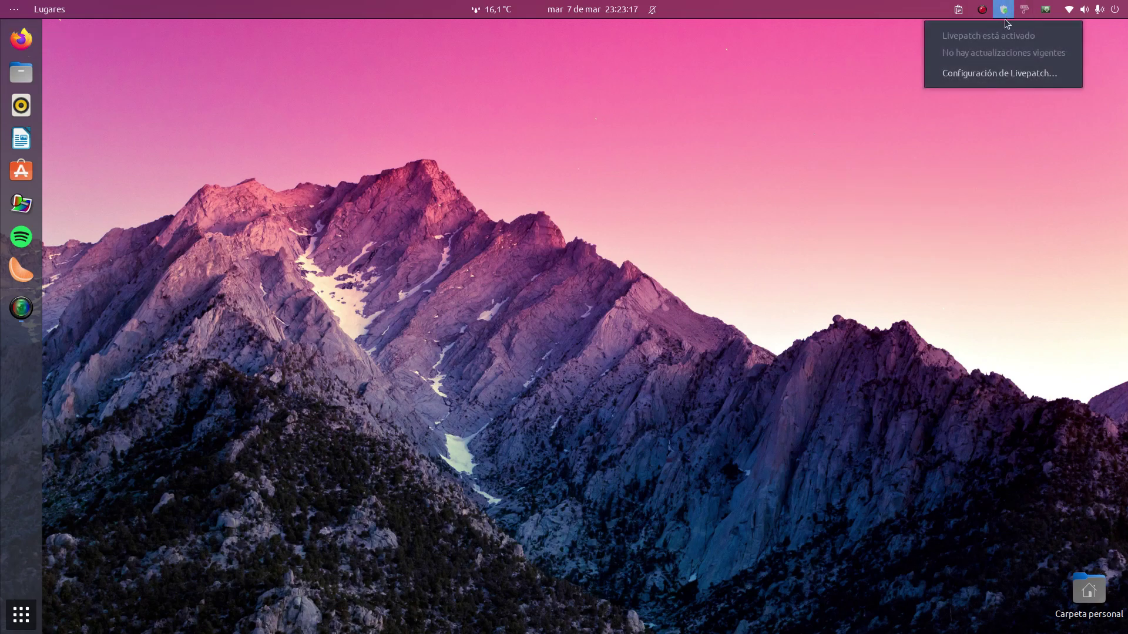
{"action": "left_click", "coordinate": [997, 76]}
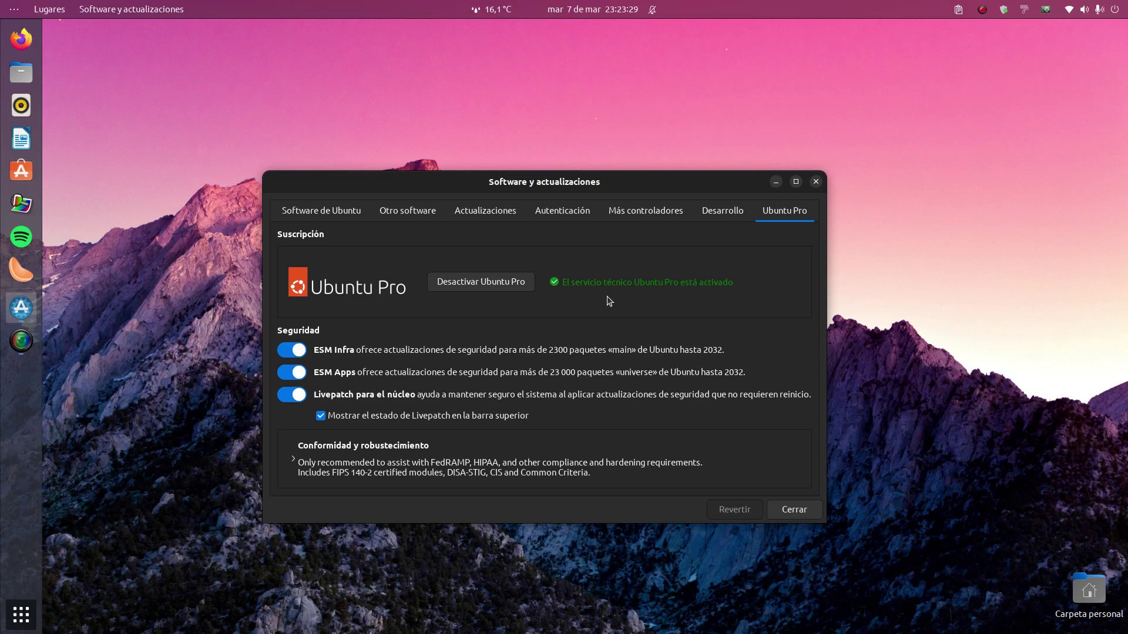
{"action": "left_click", "coordinate": [295, 460]}
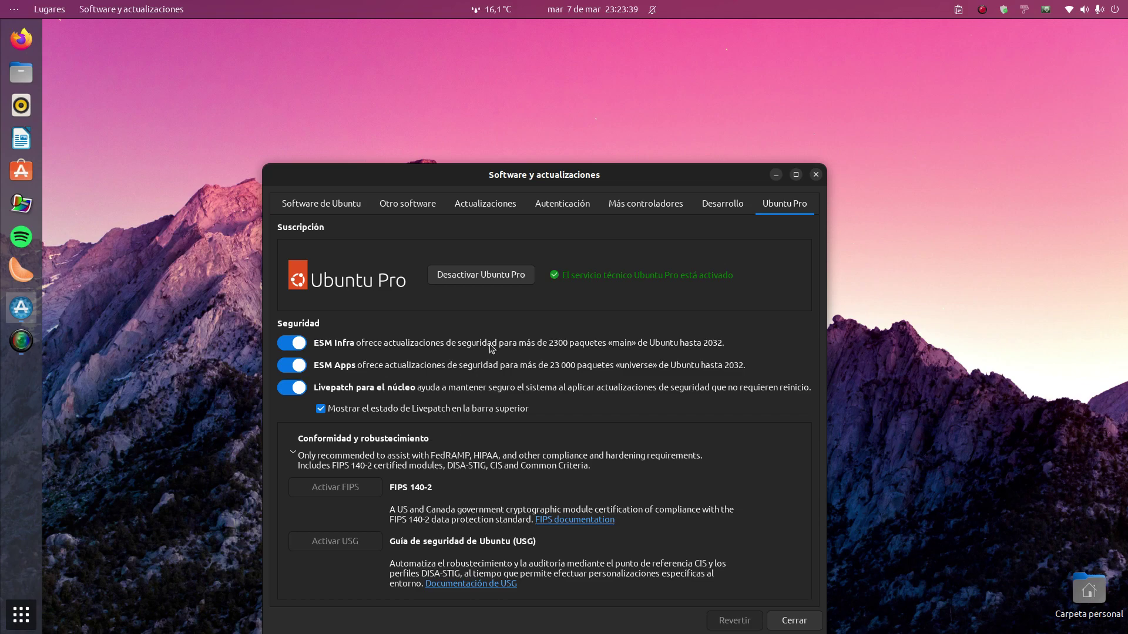
{"action": "left_click_drag", "start_coordinate": [558, 174], "coordinate": [569, 126]}
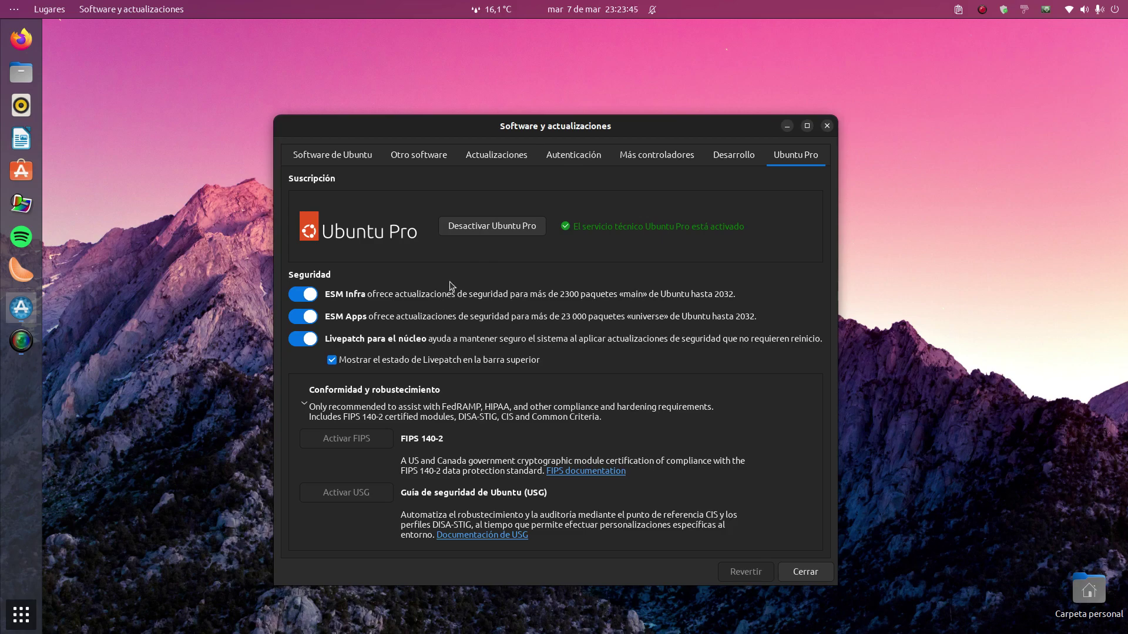
Review the additional NVIDIA drivers, authentication keys, updates, other software and Ubuntu software sources, and close Software y actualizaciones.
{"action": "left_click", "coordinate": [724, 157]}
{"action": "left_click", "coordinate": [679, 160]}
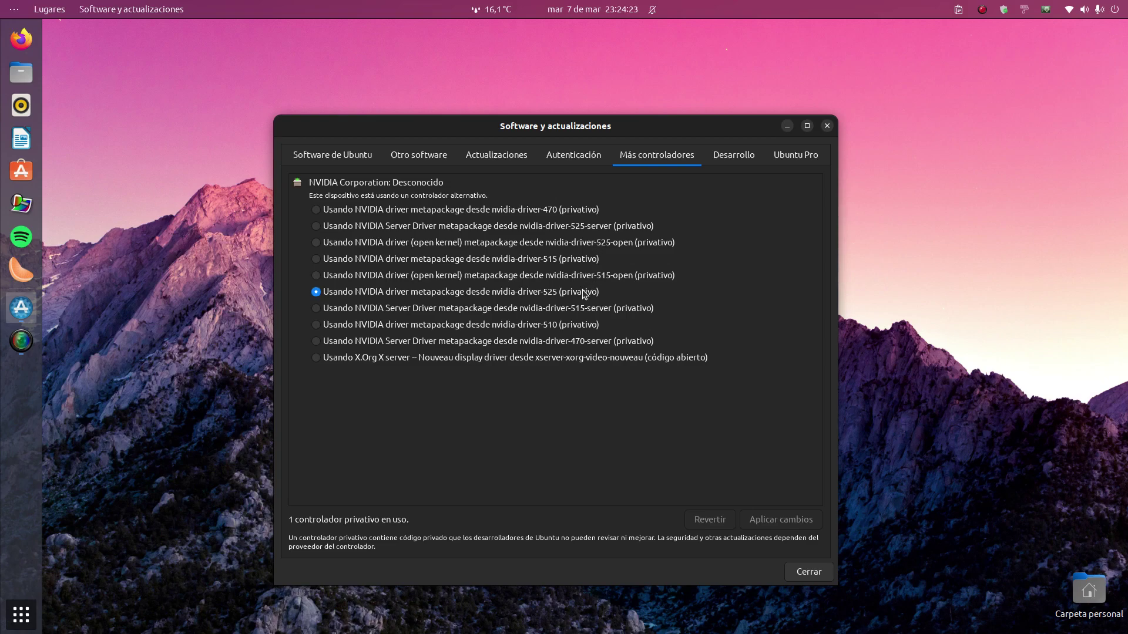
{"action": "left_click", "coordinate": [585, 162]}
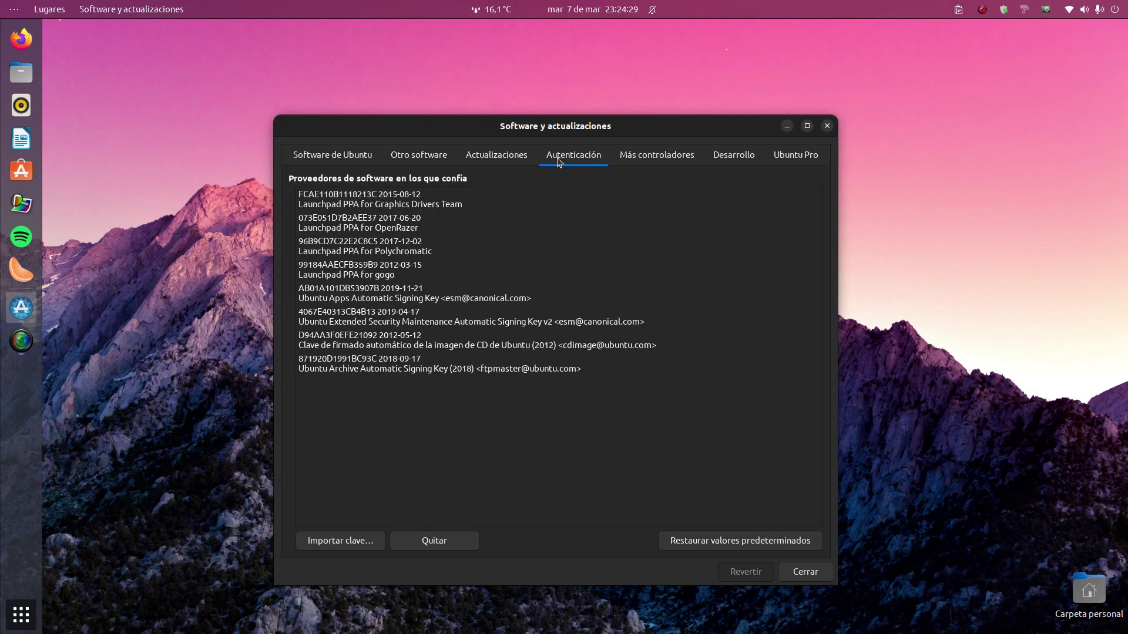
{"action": "left_click", "coordinate": [497, 157]}
{"action": "left_click", "coordinate": [423, 156]}
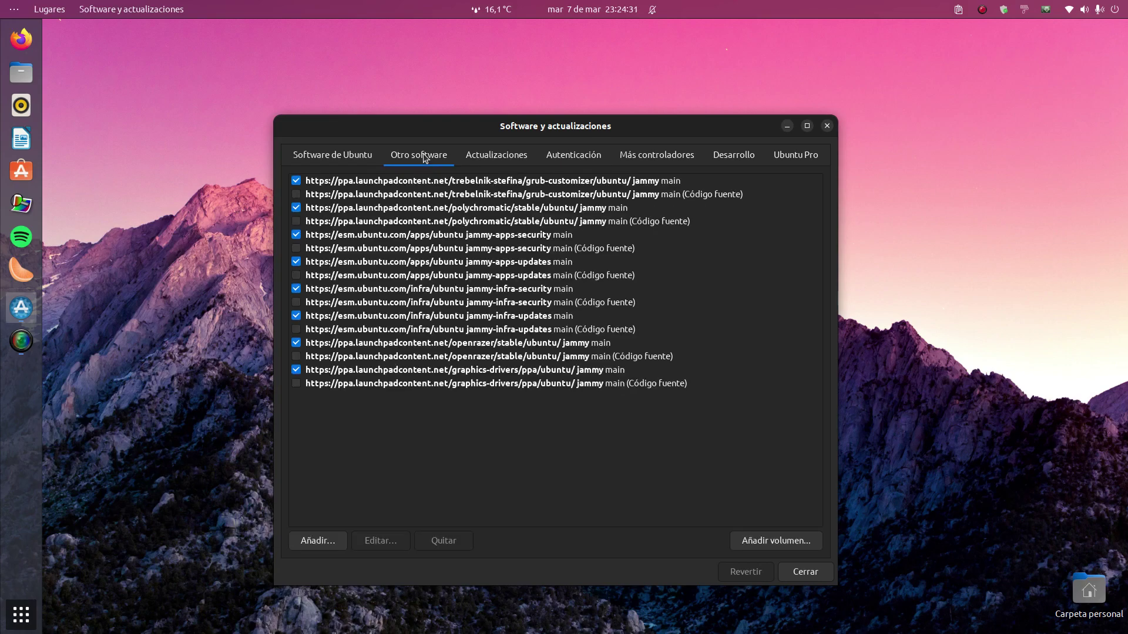
{"action": "left_click", "coordinate": [366, 154]}
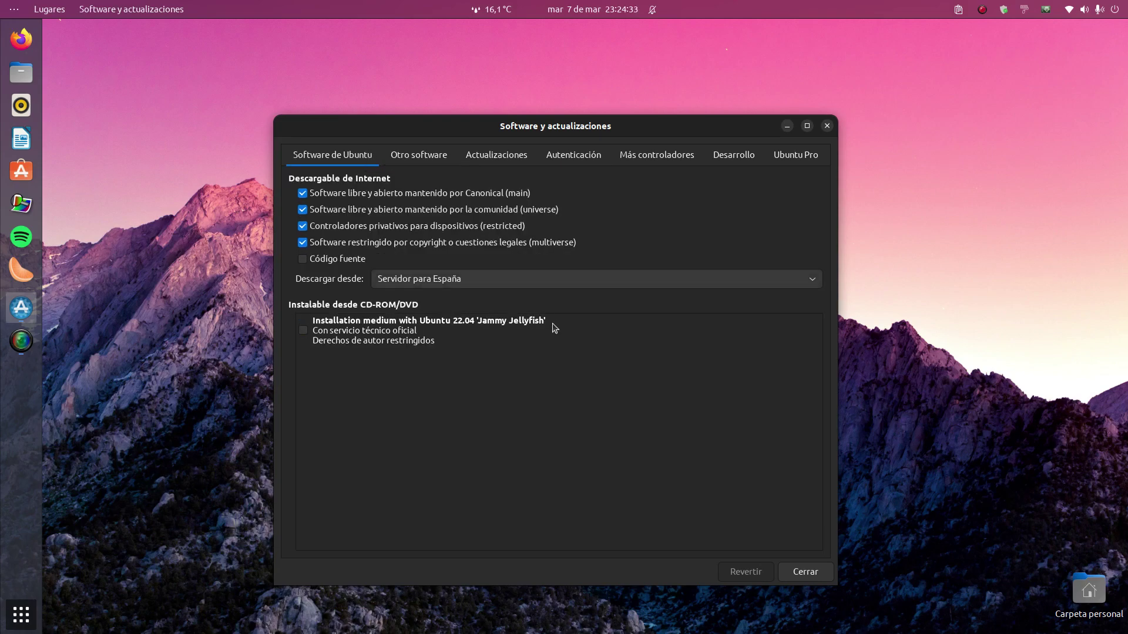
{"action": "left_click", "coordinate": [805, 573]}
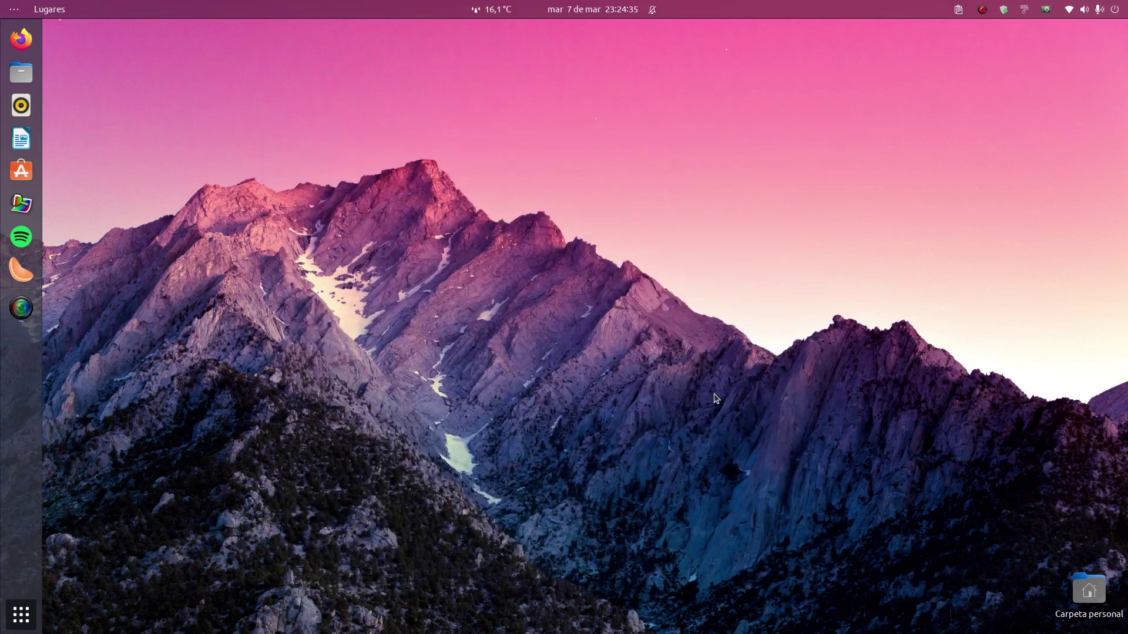
Launch Grub Customizer, authenticating with the account password, and show its general boot configuration.
{"action": "left_click", "coordinate": [21, 615]}
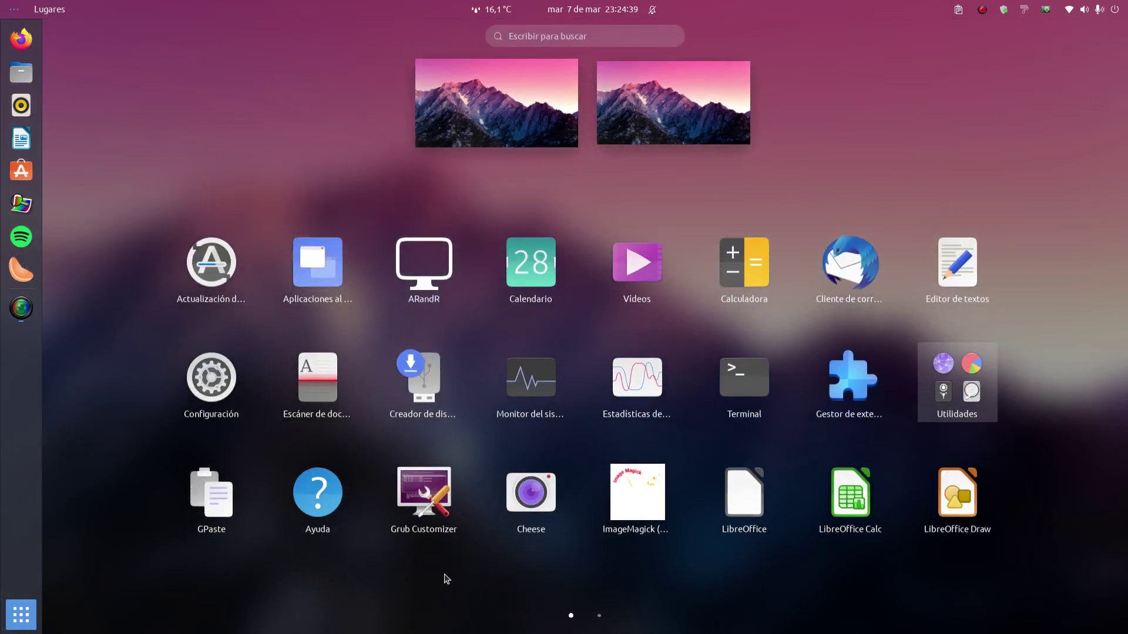
{"action": "left_click", "coordinate": [443, 498]}
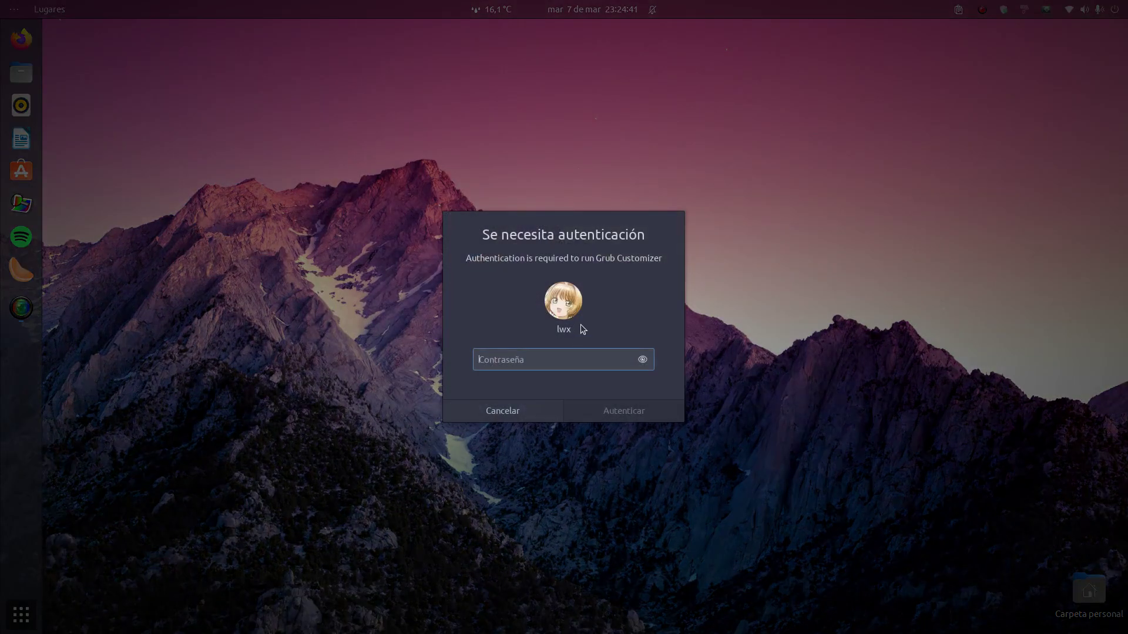
{"action": "type", "text": "••••••••"}
{"action": "key", "text": "Return"}
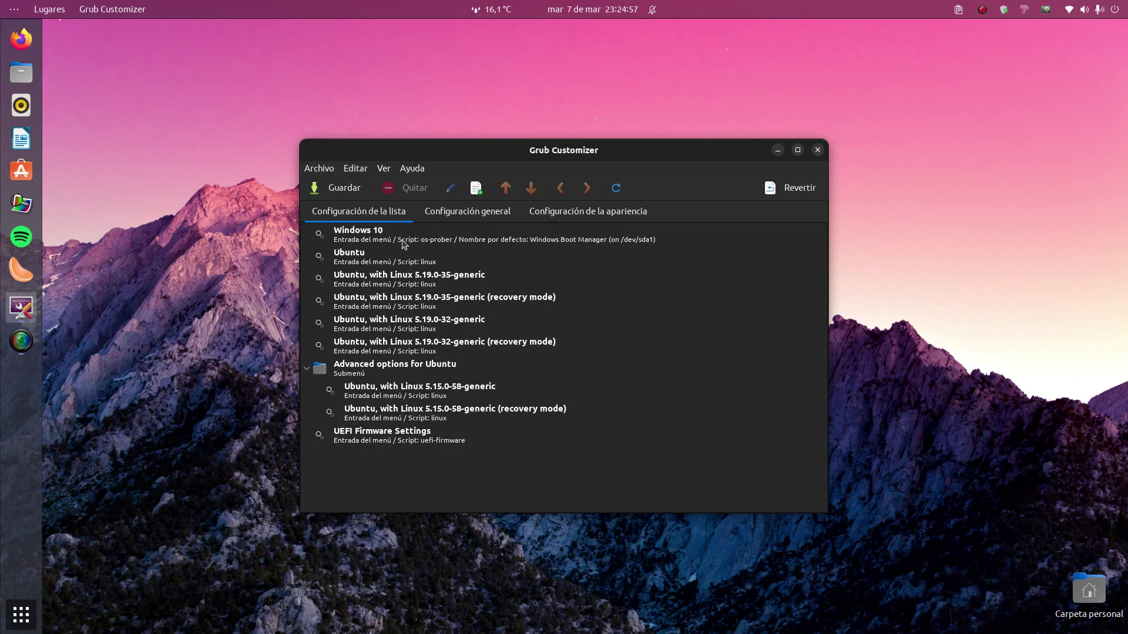
{"action": "left_click", "coordinate": [460, 212]}
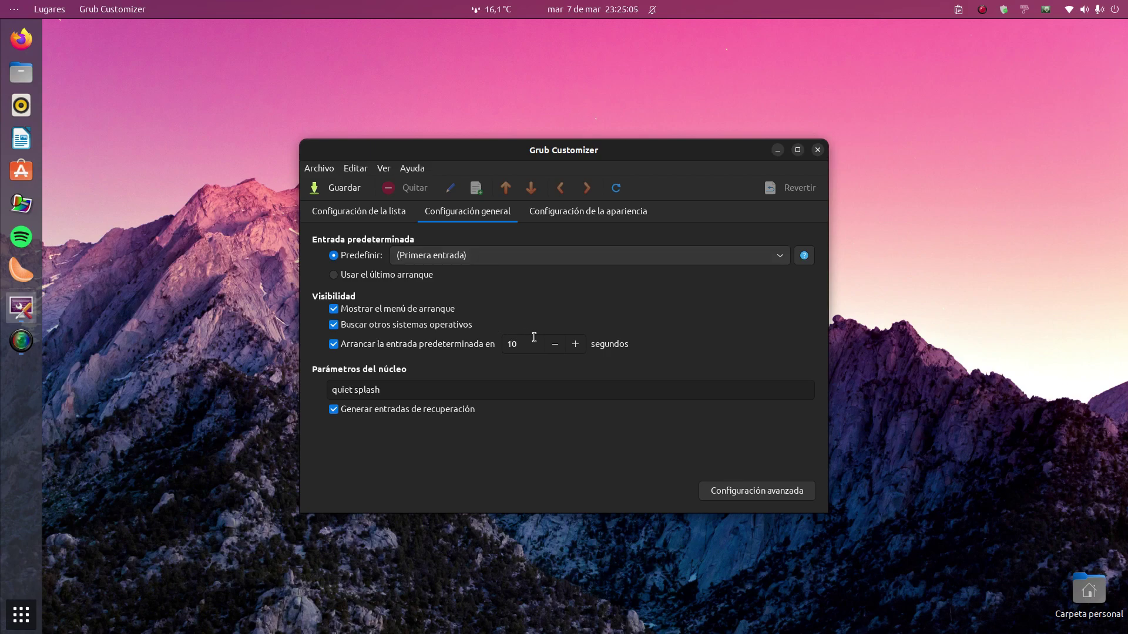
Show Grub Customizer's boot countdown control and appearance configuration, and exit without saving the modifications.
{"action": "left_click", "coordinate": [554, 344]}
{"action": "left_click", "coordinate": [575, 212]}
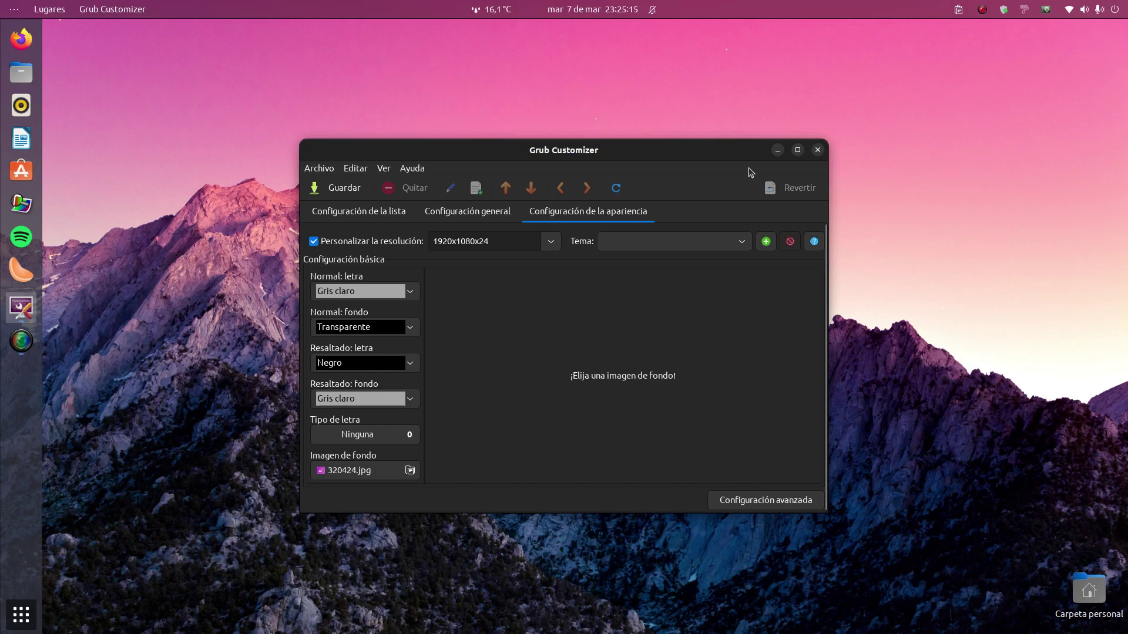
{"action": "left_click", "coordinate": [817, 150]}
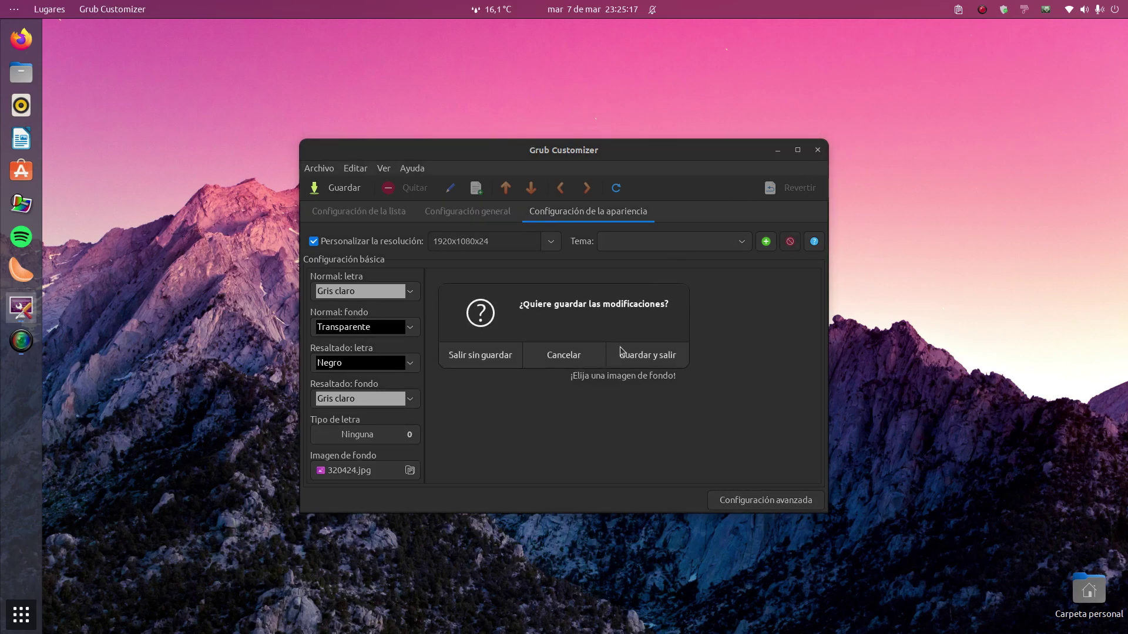
{"action": "left_click", "coordinate": [503, 356]}
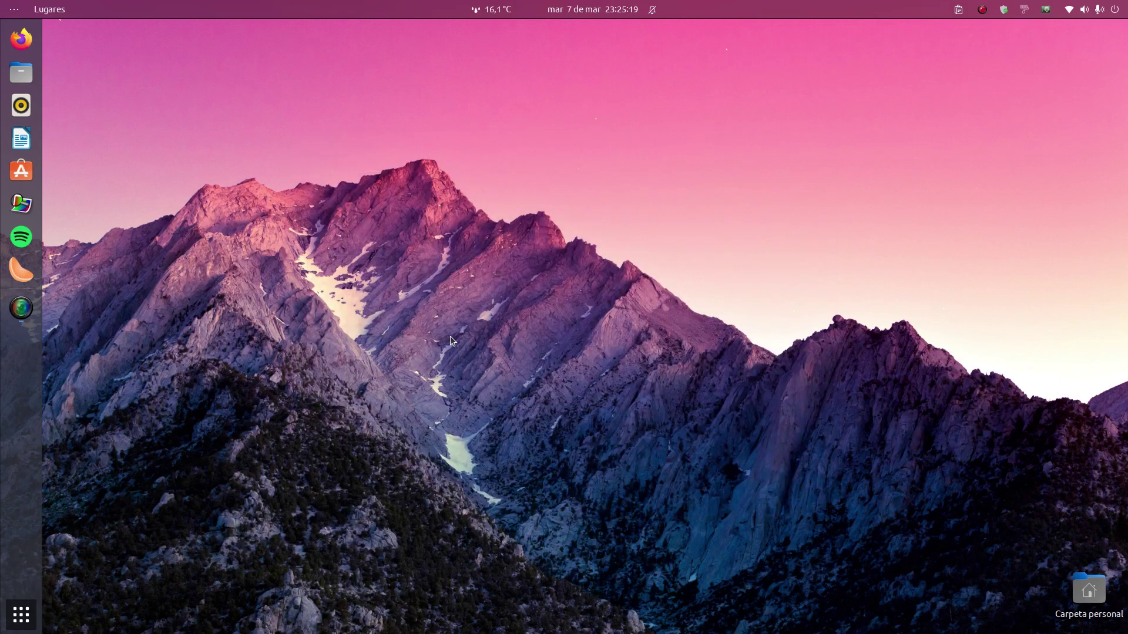
Browse the installed applications, launch the VLC media player to show it, and close it.
{"action": "left_click", "coordinate": [8, 623]}
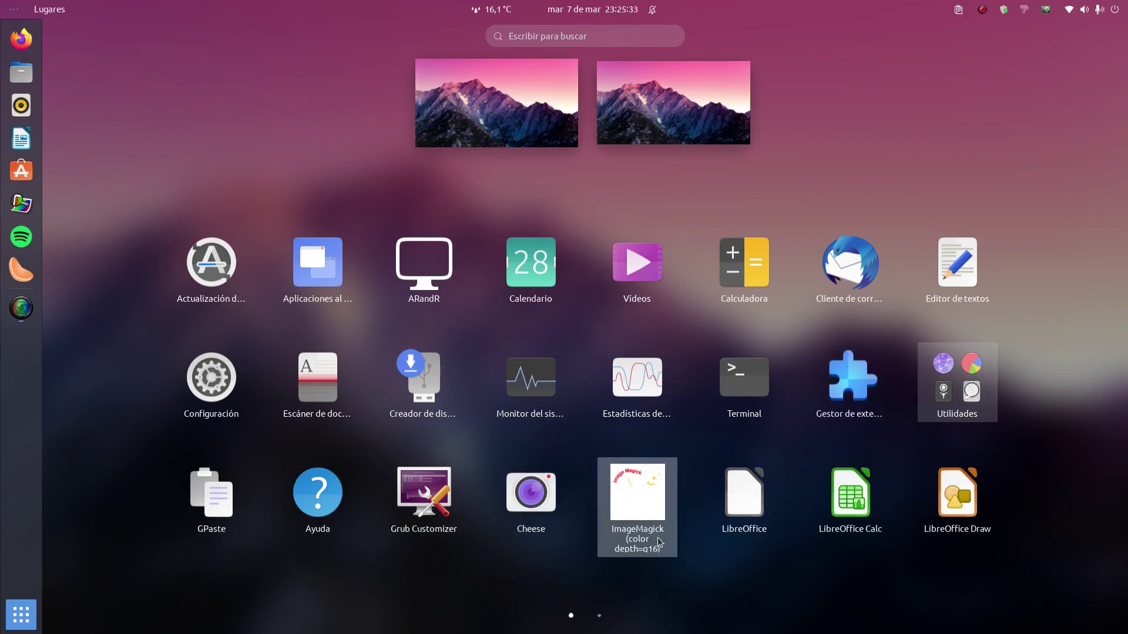
{"action": "left_click", "coordinate": [603, 615]}
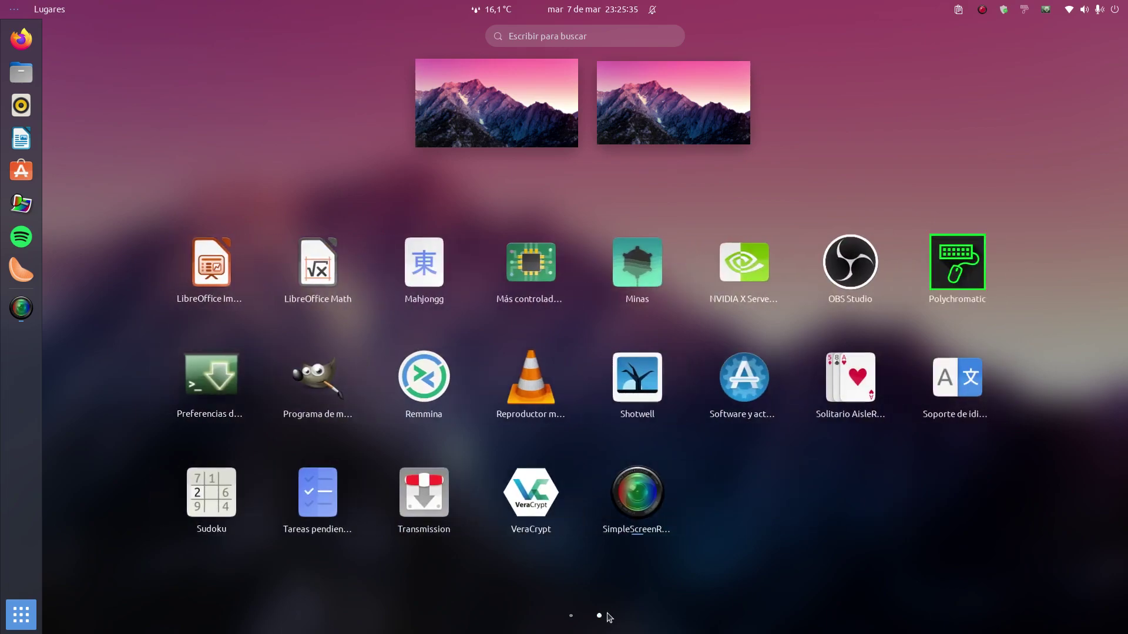
{"action": "left_click", "coordinate": [551, 389]}
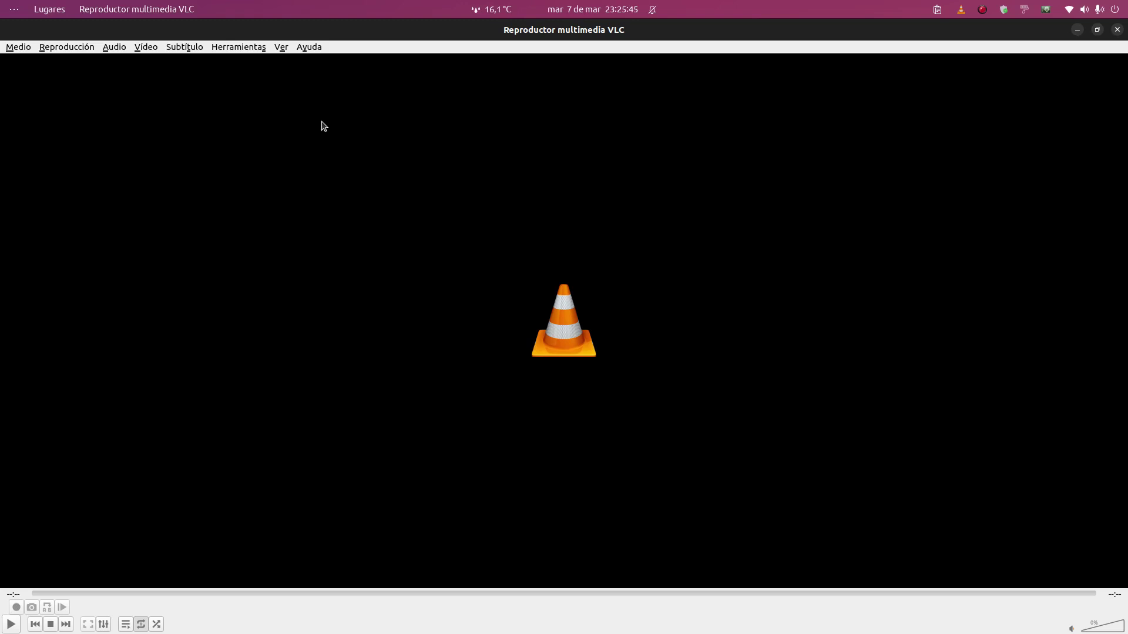
{"action": "left_click", "coordinate": [1117, 29]}
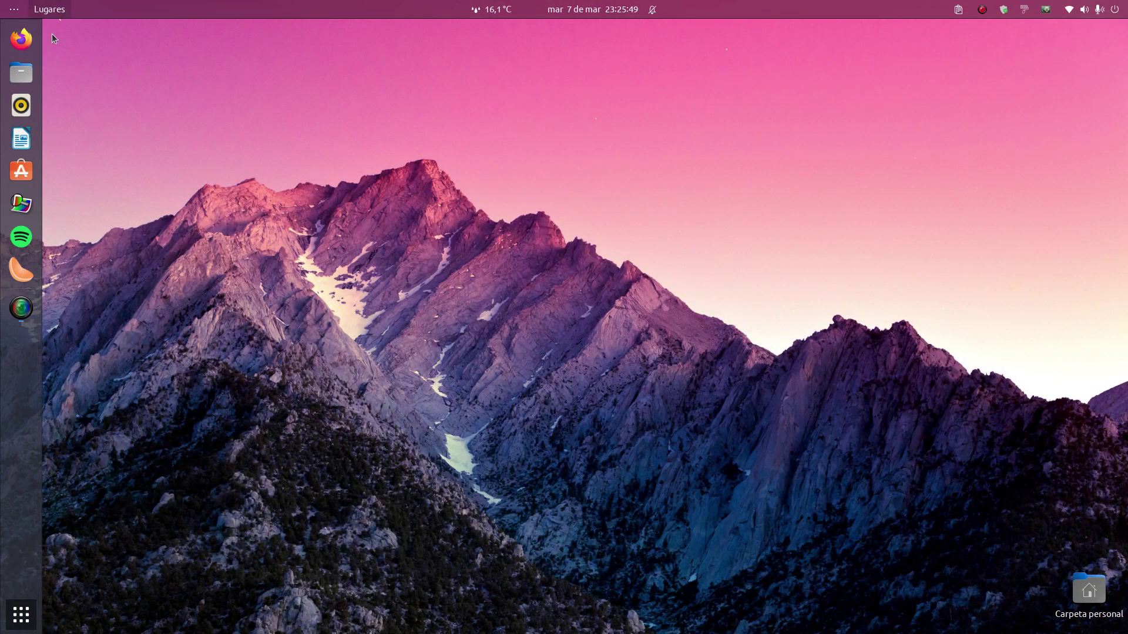
Launch Polychromatic, apply the Spectrum effect to the Razer Basilisk V3 mouse, and raise its brightness slightly.
{"action": "left_click", "coordinate": [21, 614]}
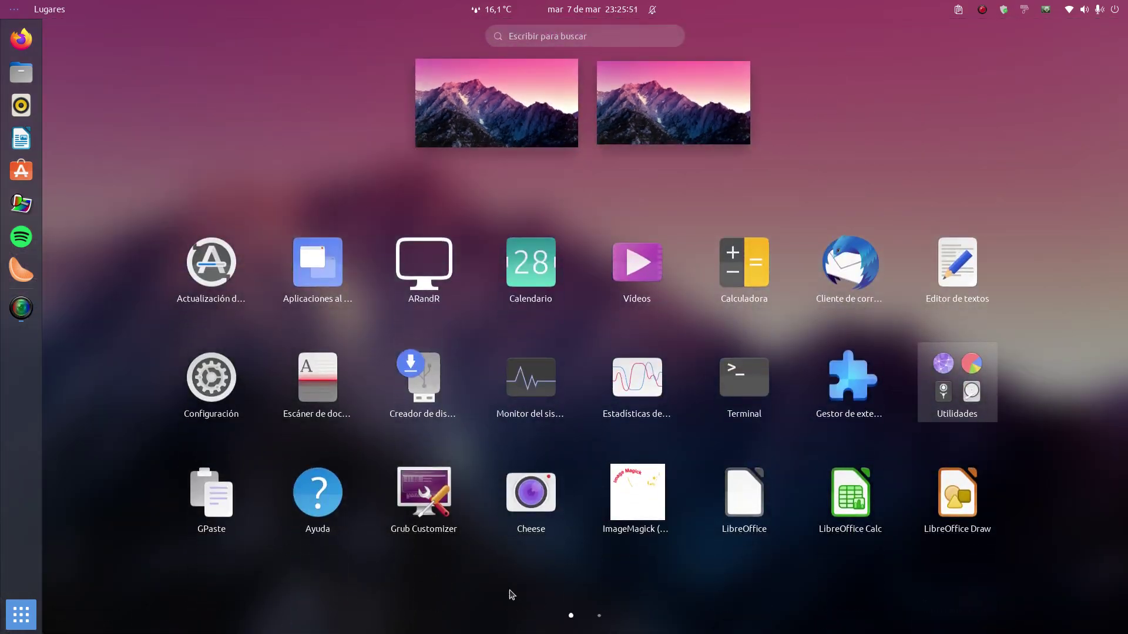
{"action": "left_click", "coordinate": [599, 615]}
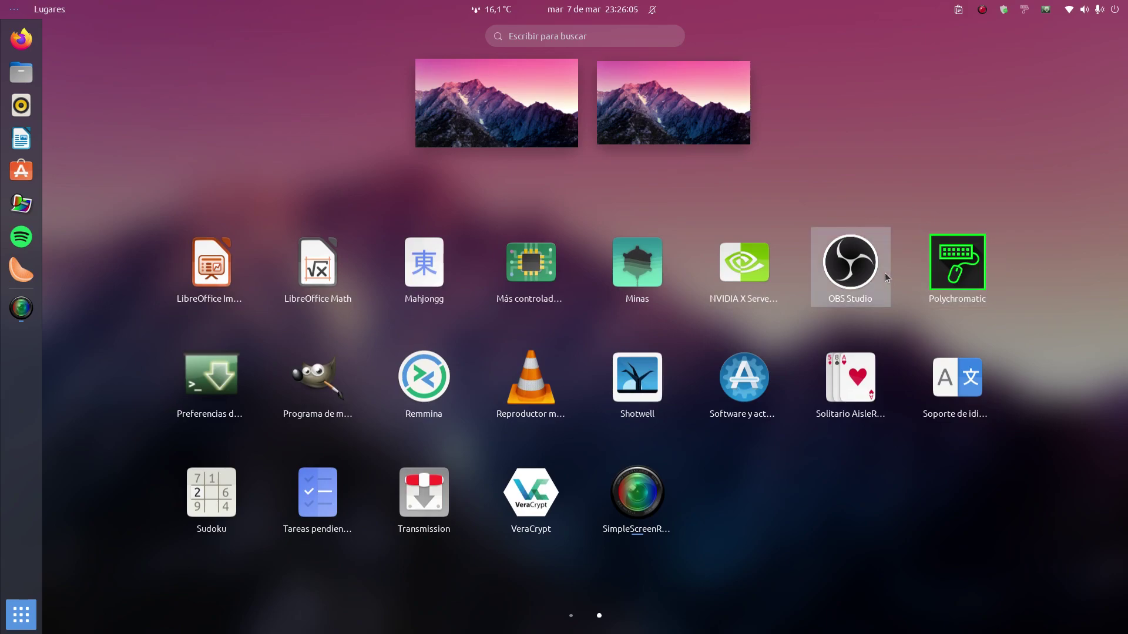
{"action": "left_click", "coordinate": [941, 274]}
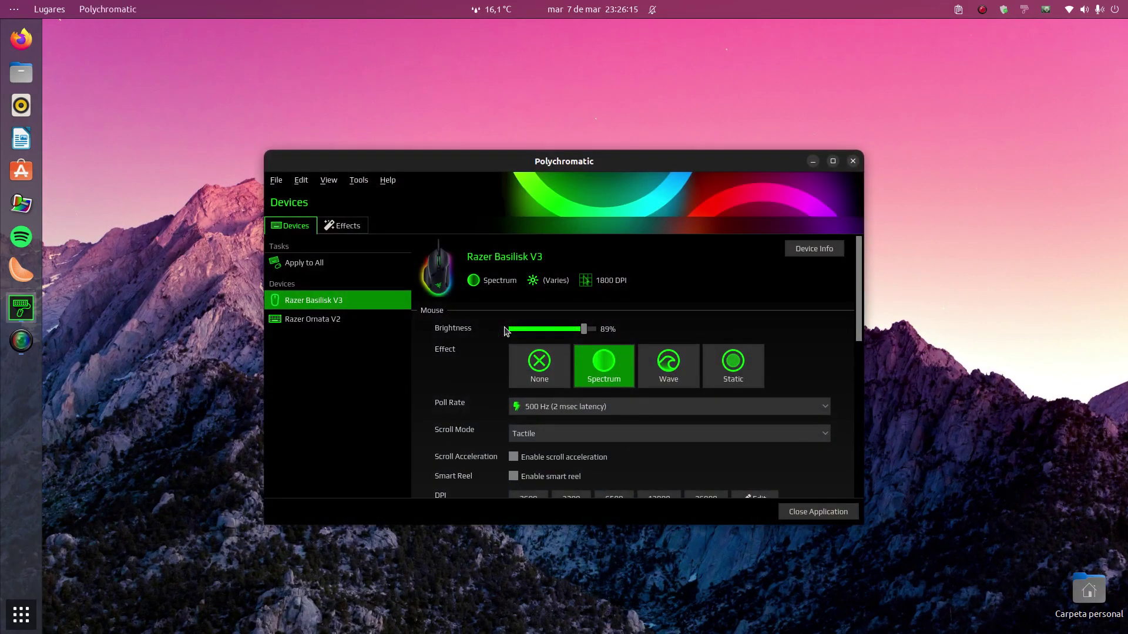
{"action": "left_click", "coordinate": [602, 363]}
{"action": "mouse_move", "coordinate": [583, 329]}
{"action": "left_mouse_down"}
{"action": "mouse_move", "coordinate": [553, 329]}
{"action": "mouse_move", "coordinate": [592, 330]}
{"action": "left_mouse_up"}
Raise the Razer Ornata V2 keyboard's brightness slightly and close Polychromatic.
{"action": "left_click", "coordinate": [322, 312]}
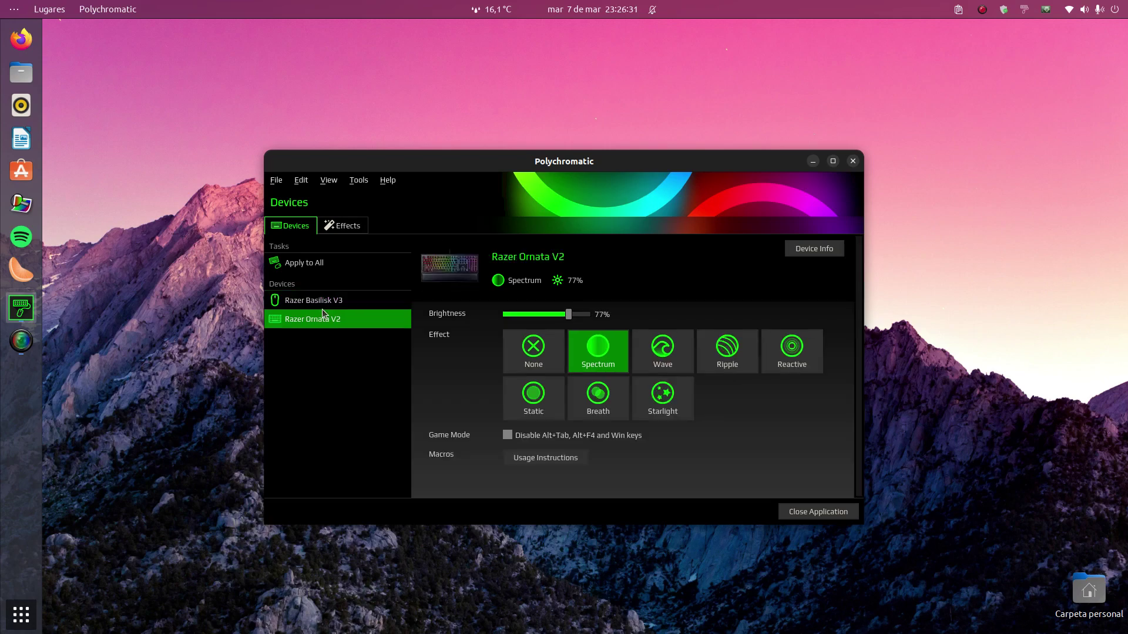
{"action": "left_click_drag", "start_coordinate": [568, 315], "coordinate": [578, 314]}
{"action": "left_click", "coordinate": [853, 161]}
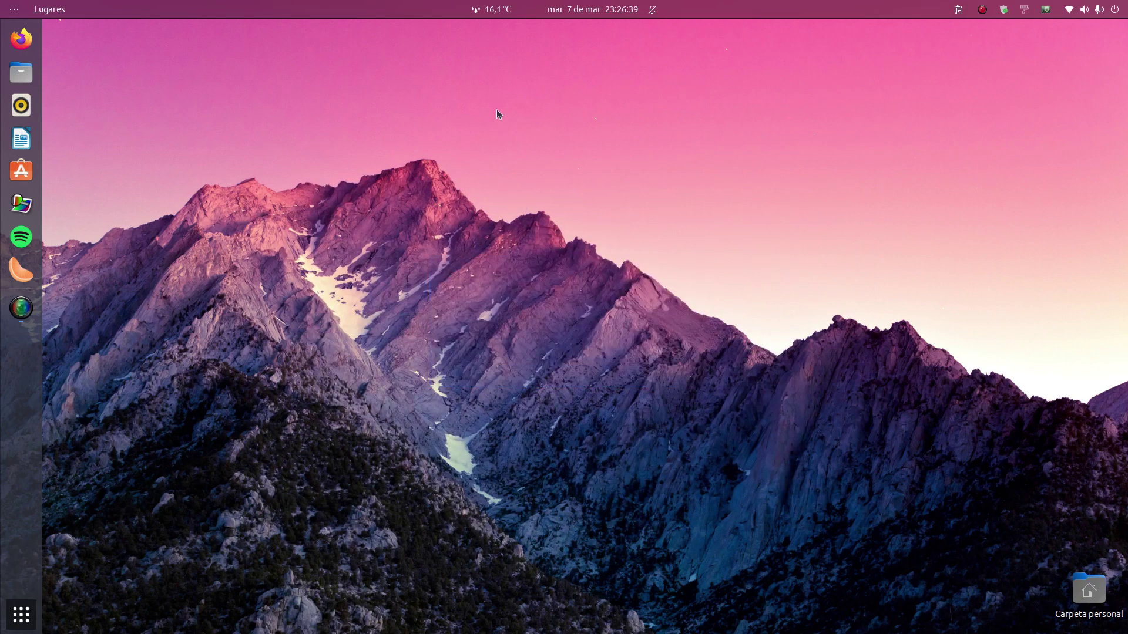
Open the drop-down terminal over the desktop and clear its previous output.
{"action": "left_click_drag", "start_coordinate": [328, 183], "coordinate": [795, 441]}
{"action": "left_click", "coordinate": [1026, 12]}
{"action": "left_click", "coordinate": [1026, 12]}
{"action": "key", "text": "F12"}
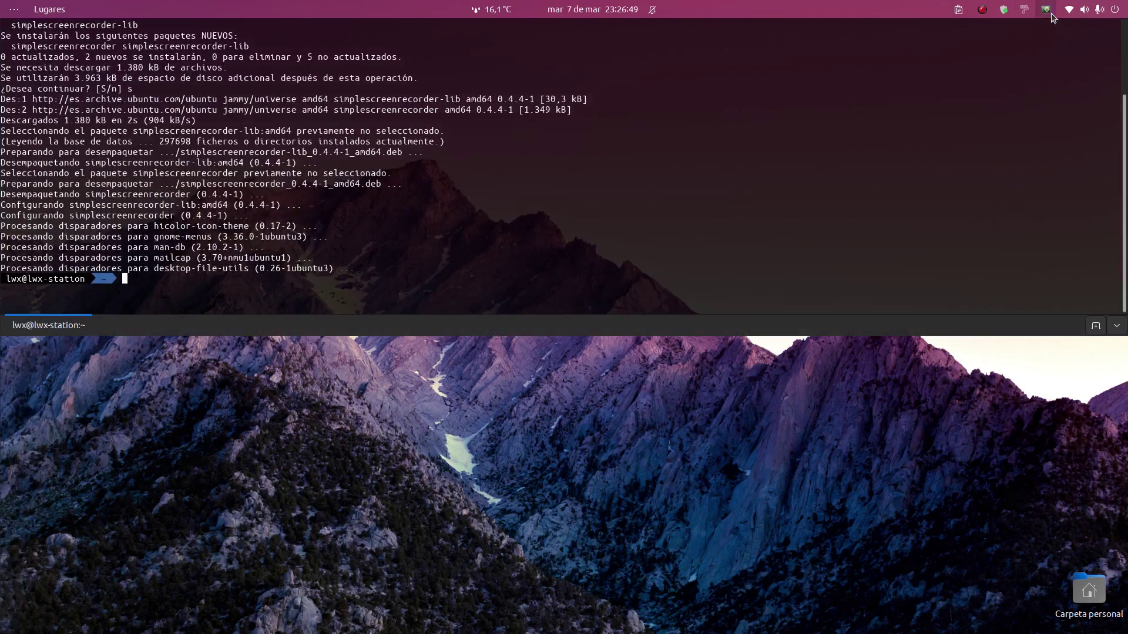
{"action": "type", "text": "xlw"}
{"action": "key", "text": "BackSpace"}
{"action": "key", "text": "BackSpace"}
{"action": "key", "text": "BackSpace"}
{"action": "type", "text": "clear"}
{"action": "key", "text": "Return"}
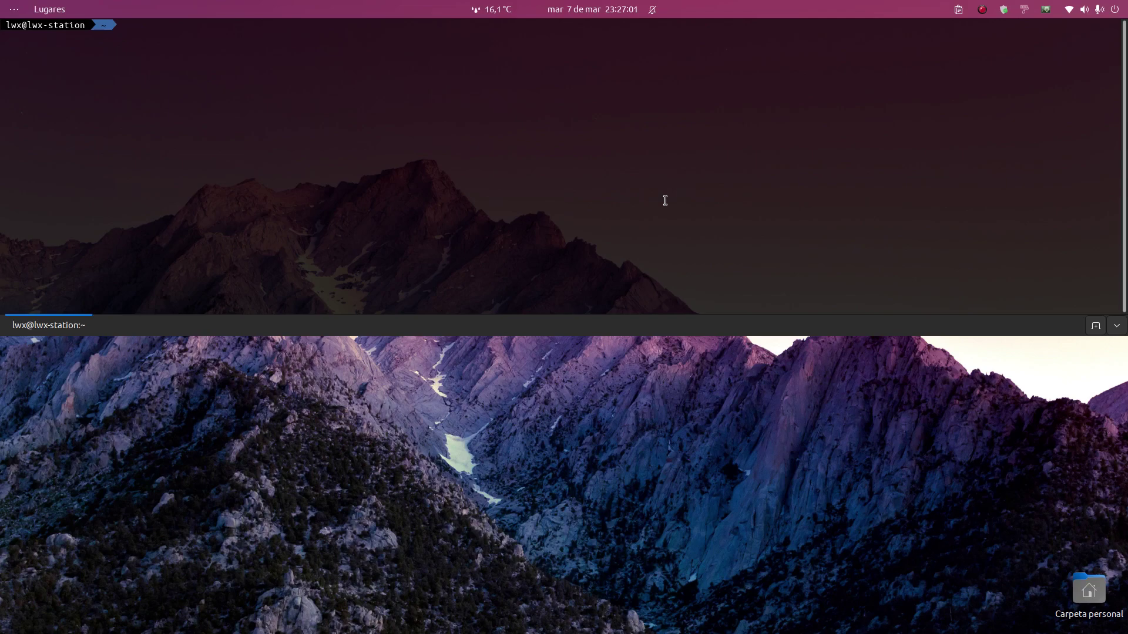
Run the mistyped command lls and the valid command ls in the terminal to compare the shell's prompt markers.
{"action": "type", "text": "ls"}
{"action": "key", "text": "BackSpace"}
{"action": "key", "text": "BackSpace"}
{"action": "type", "text": "lls"}
{"action": "key", "text": "Return"}
{"action": "type", "text": "ls"}
{"action": "key", "text": "Return"}
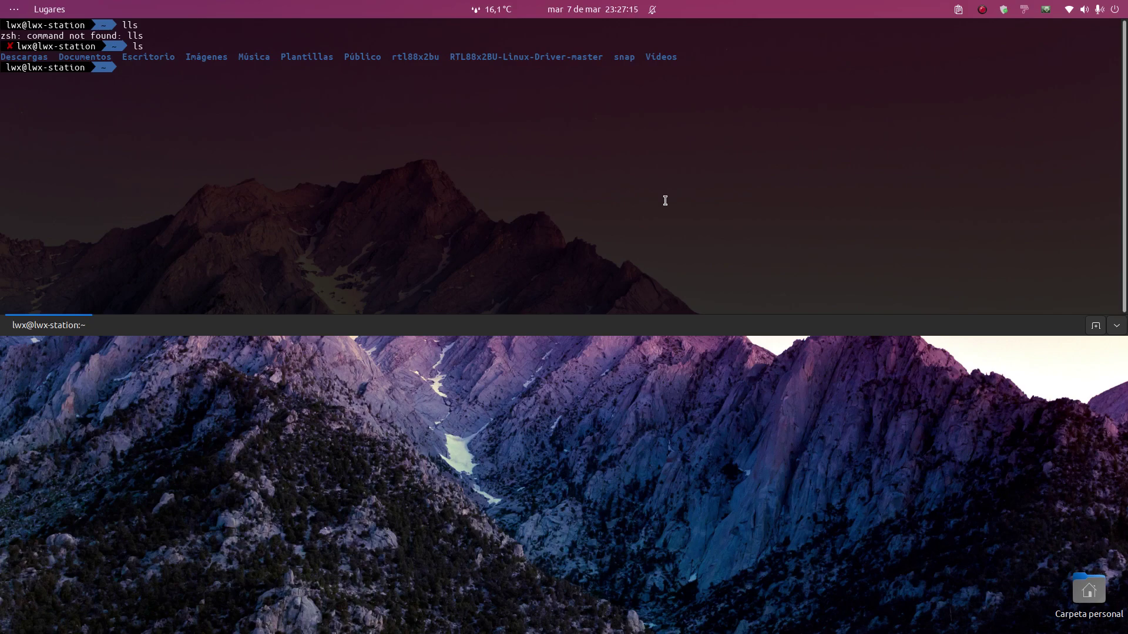
Try the cal and calendar commands in the terminal, and clear its contents.
{"action": "type", "text": "cal"}
{"action": "key", "text": "Return"}
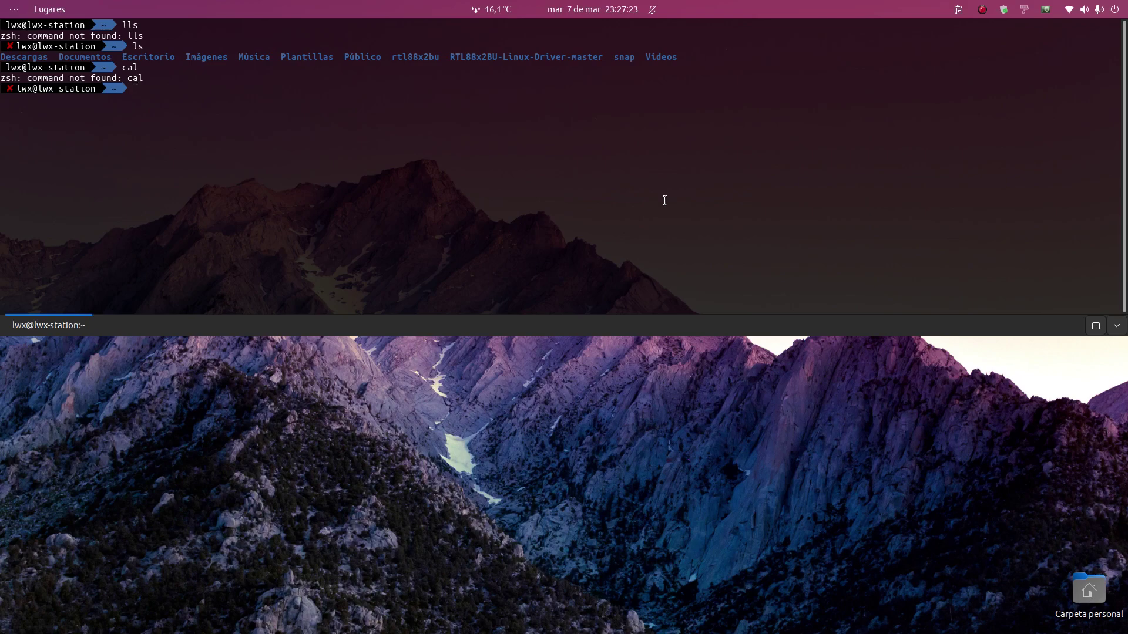
{"action": "type", "text": "calendar"}
{"action": "key", "text": "Return"}
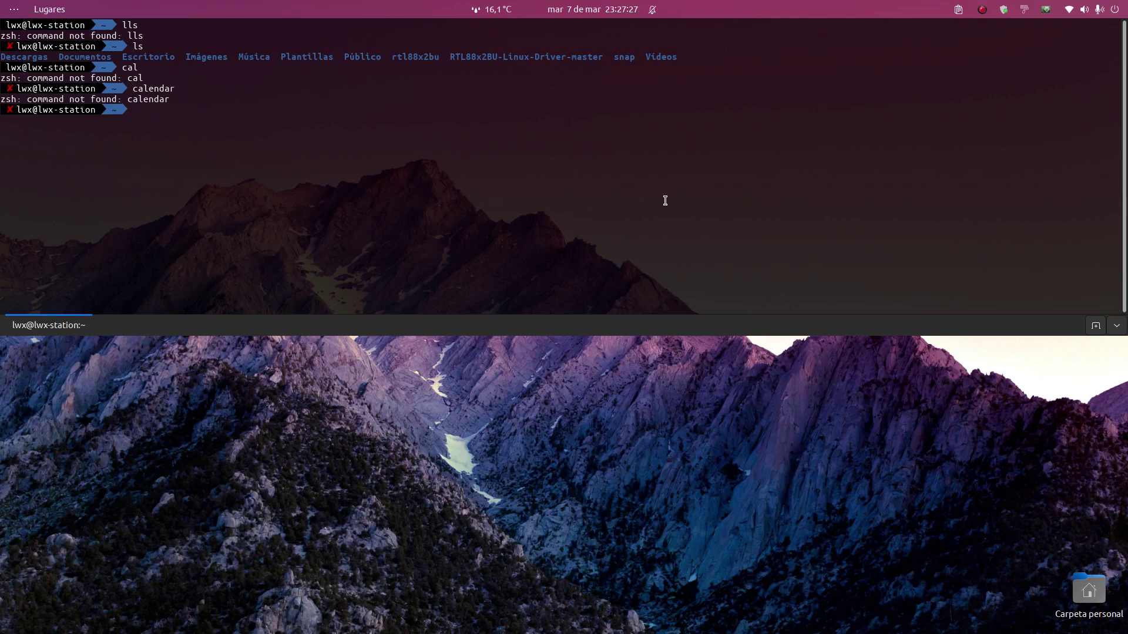
{"action": "type", "text": "clear"}
{"action": "key", "text": "Return"}
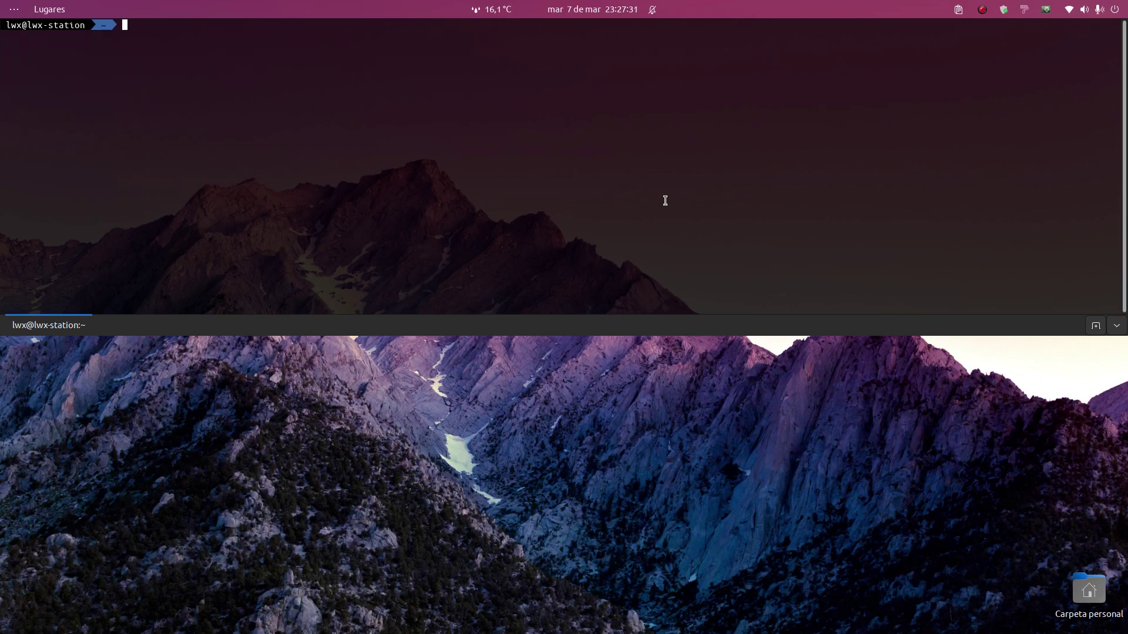
Hide and reopen the drop-down terminal, cycle through package completions for "sudo apt install de", and dismiss the suggestions.
{"action": "left_click", "coordinate": [1046, 9]}
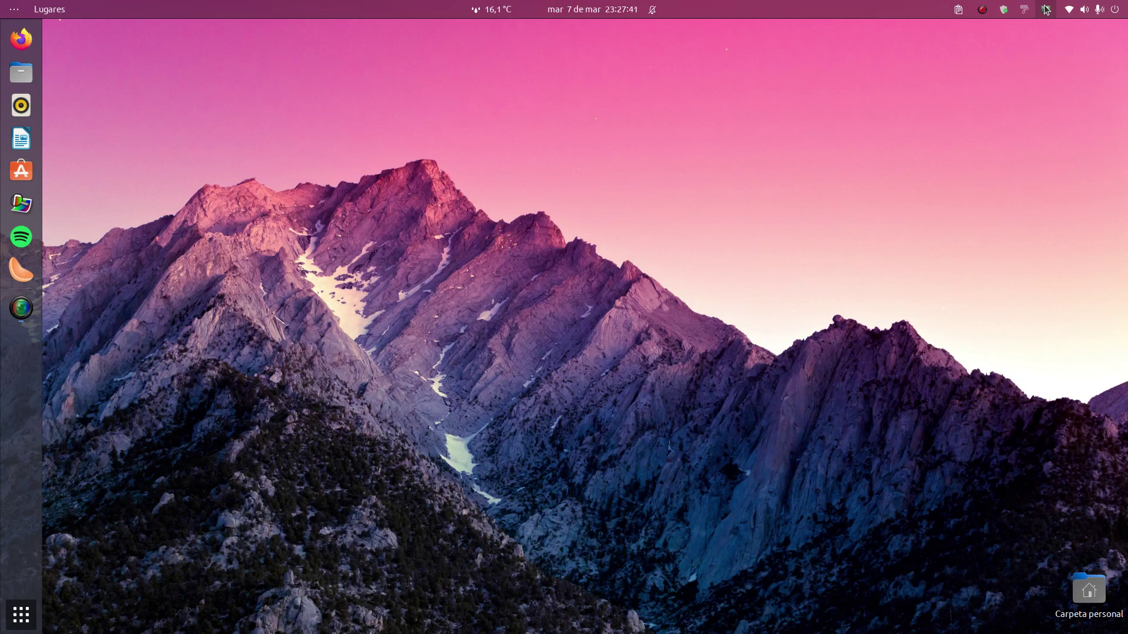
{"action": "left_click", "coordinate": [1045, 8]}
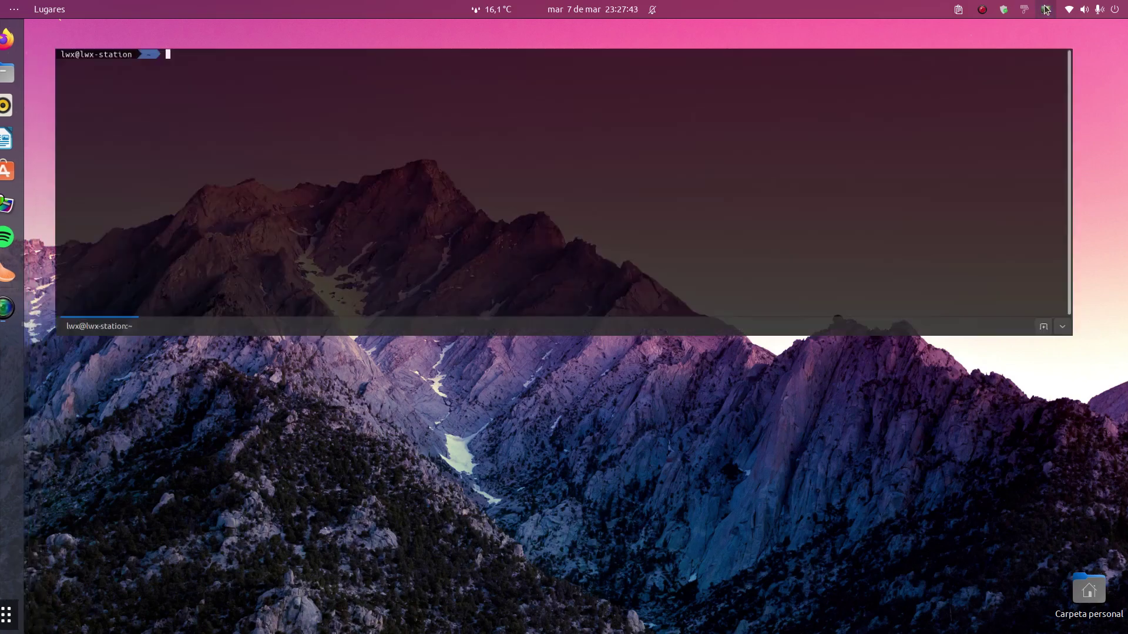
{"action": "type", "text": "sudo"}
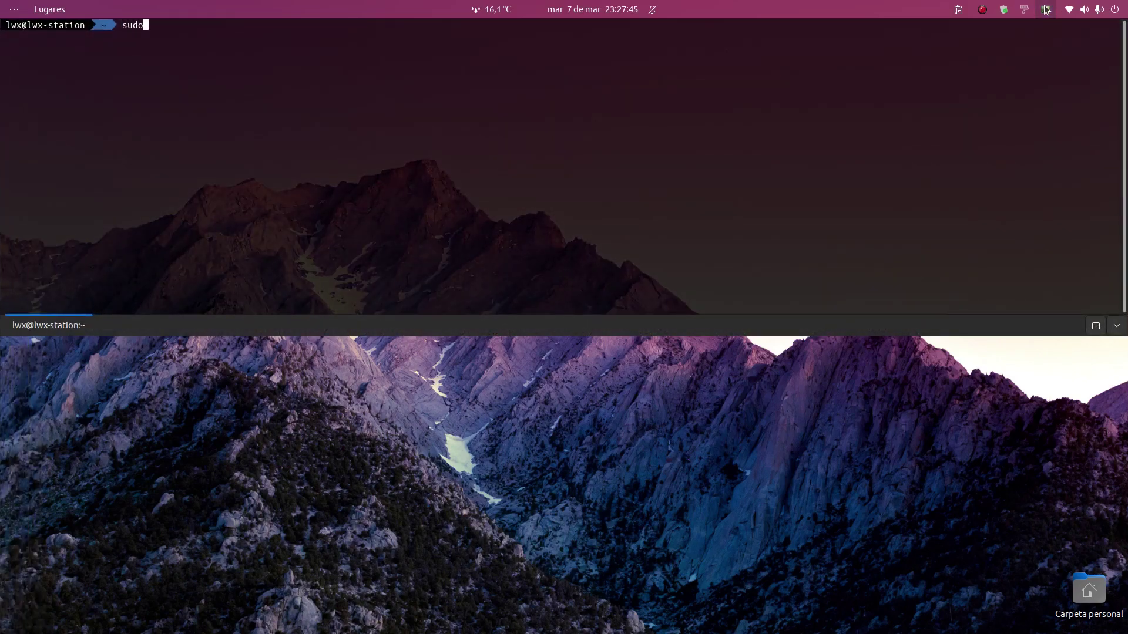
{"action": "type", "text": " apt install"}
{"action": "type", "text": "de"}
{"action": "key", "text": "Tab"}
{"action": "key", "text": "Tab"}
{"action": "key", "text": "Tab"}
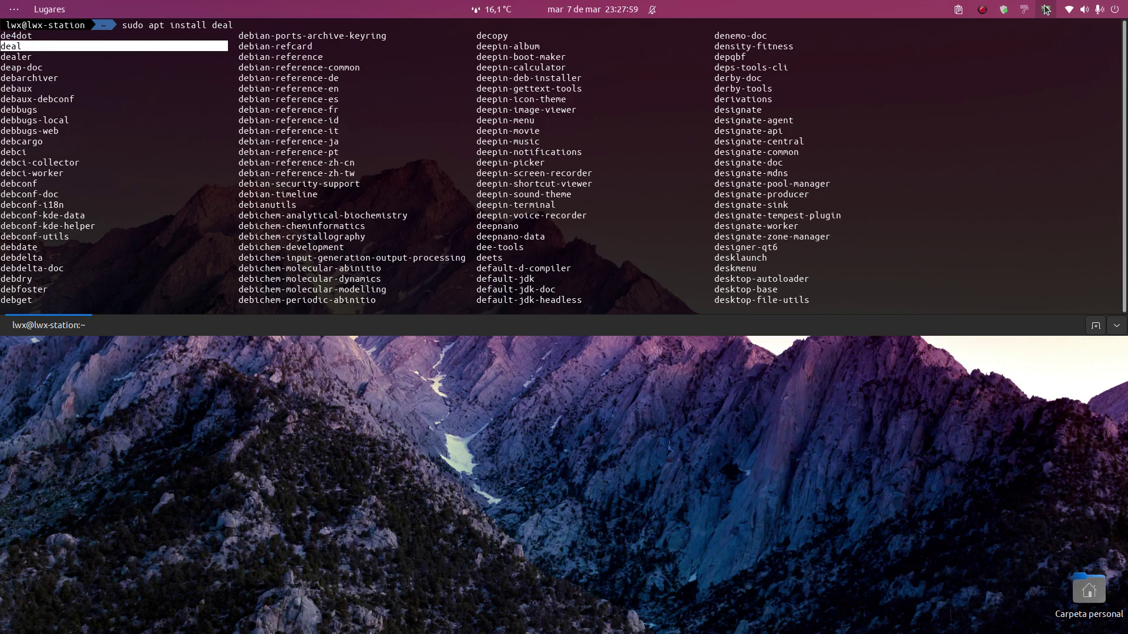
{"action": "key", "text": "Tab"}
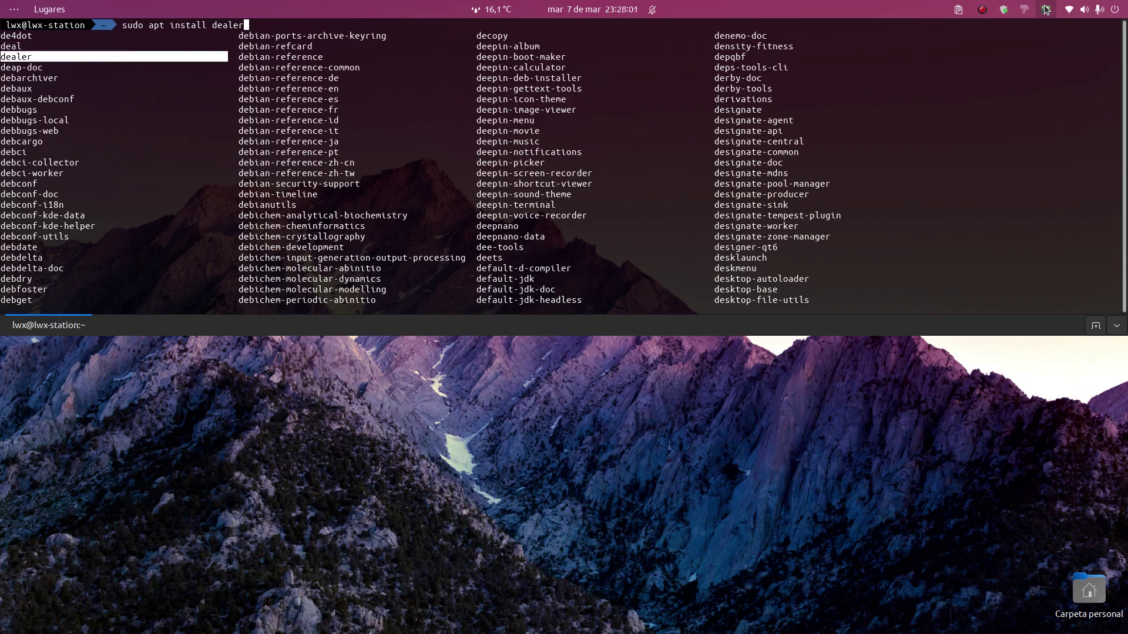
{"action": "key", "text": "Tab"}
{"action": "key", "text": "Tab"}
{"action": "key", "text": "Tab"}
{"action": "key", "text": "Tab"}
{"action": "key", "text": "Tab"}
{"action": "key", "text": "Tab"}
{"action": "key", "text": "Tab"}
{"action": "key", "text": "Tab"}
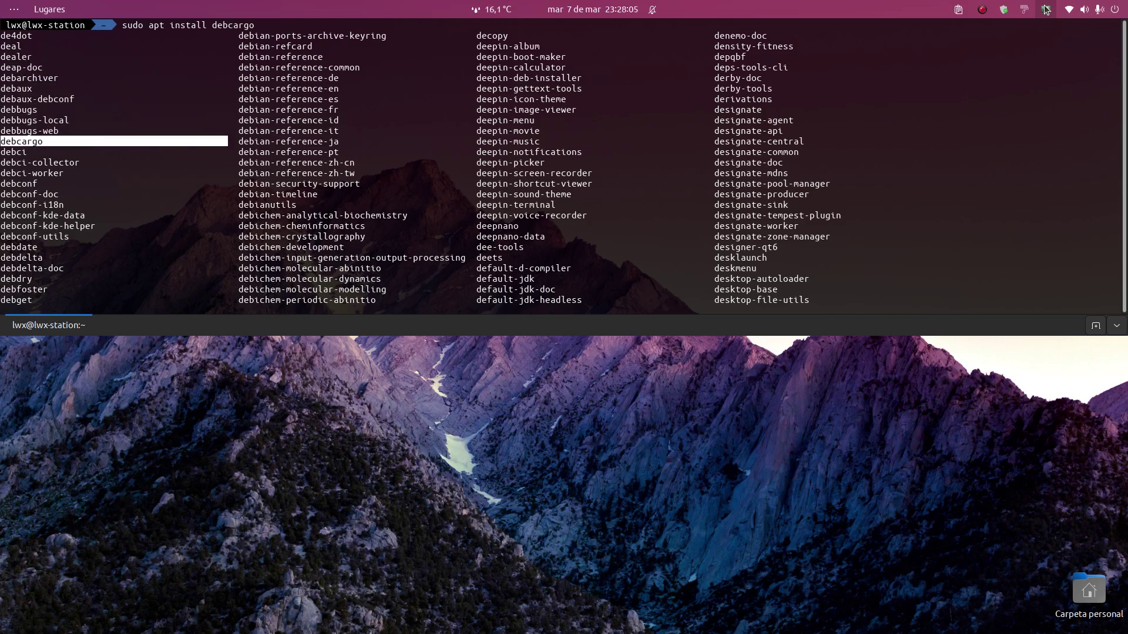
{"action": "key", "text": "ctrl+g"}
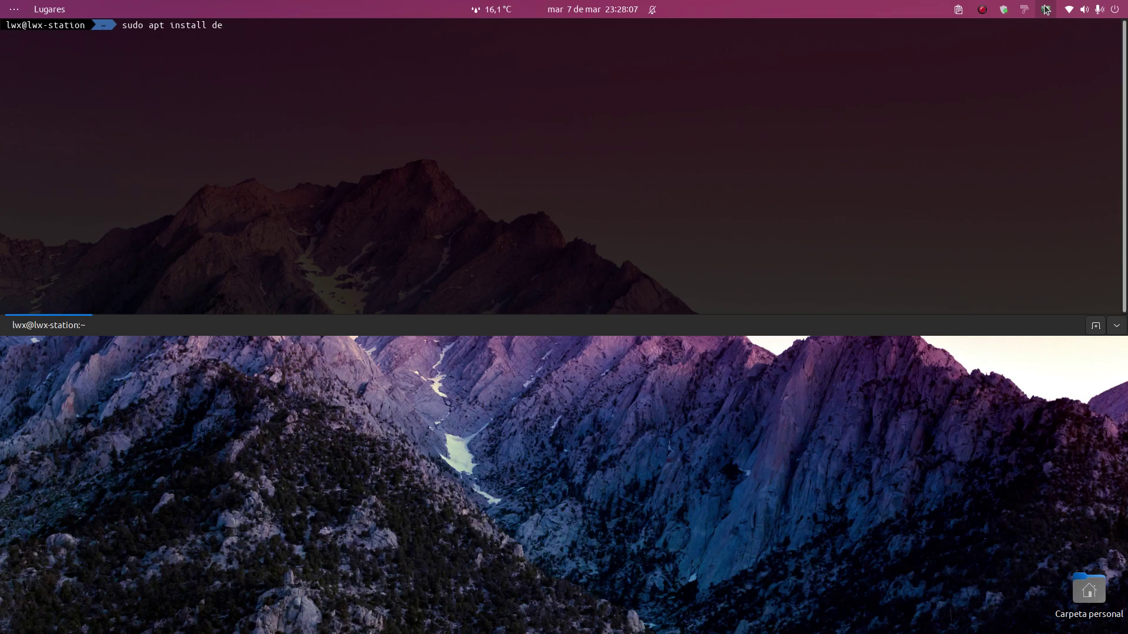
Open the context menu of the drop-down terminal.
{"action": "right_click", "coordinate": [635, 170]}
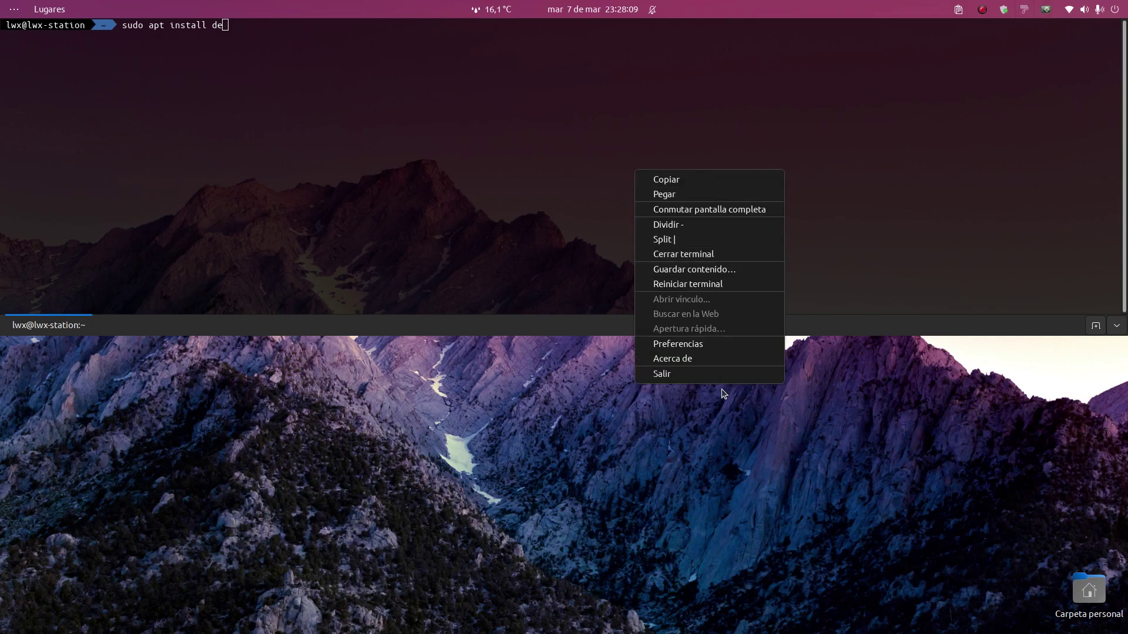